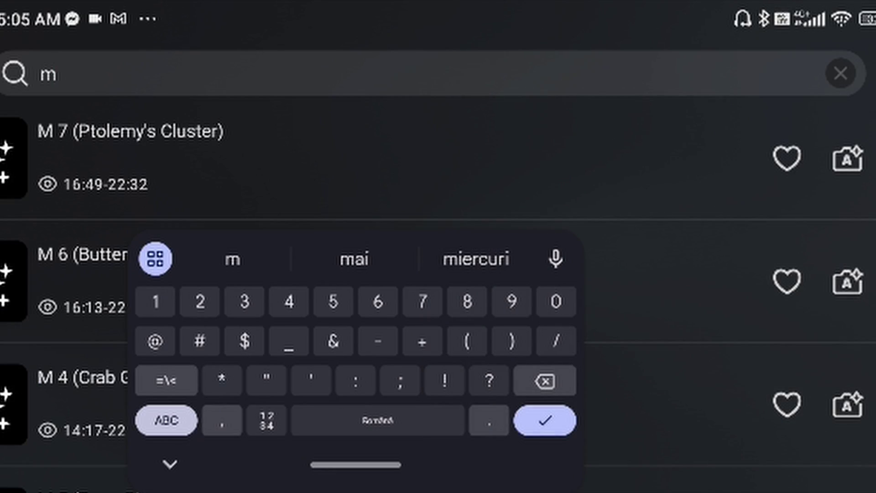
- Search the atlas for m42 to bring up M 42 (Orion Nebula)
type("42")
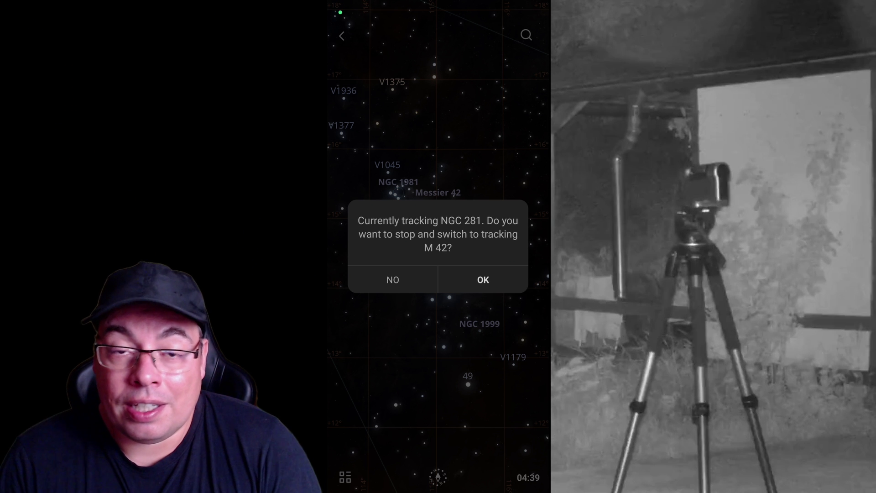
- Switch tracking to M 42 and confirm the lenses face clear sky to start GoTo
left_click(483, 280)
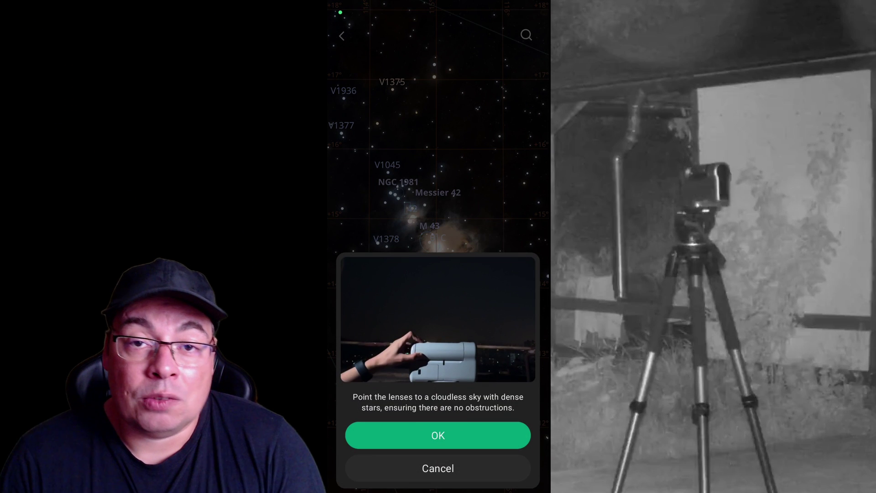
left_click(438, 434)
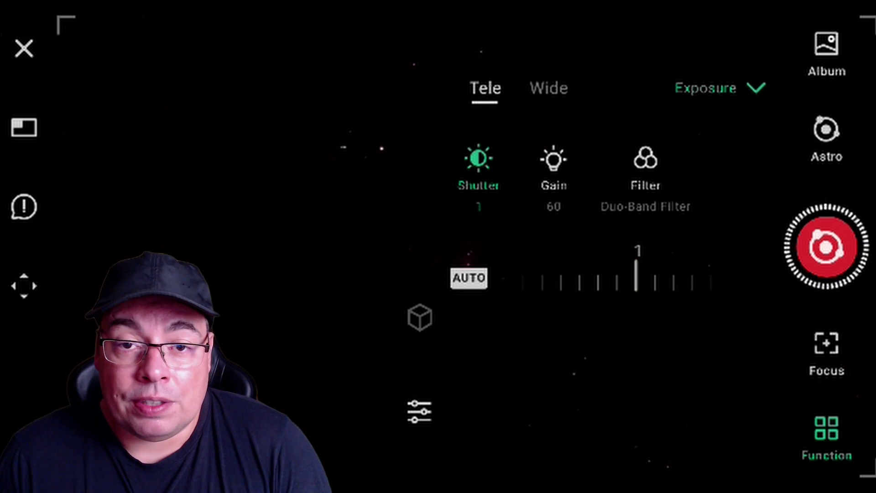
- Set a 30 s shutter and gain 60, then start stacking M 42 frames
left_click(553, 166)
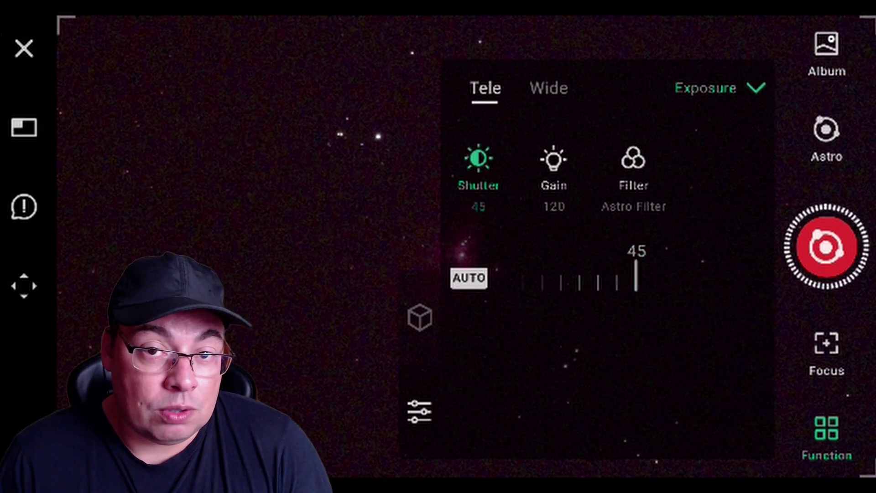
left_click_drag(593, 280, 625, 281)
left_click(553, 169)
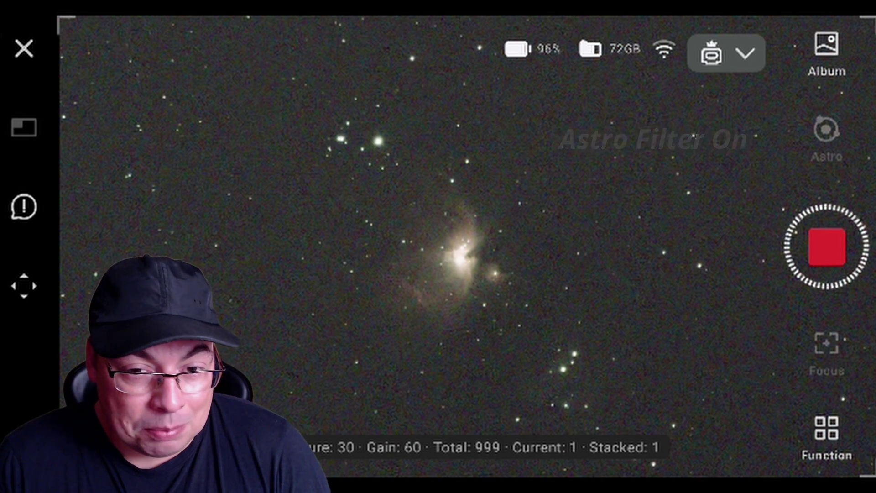
scroll(447, 264, "up", 3)
scroll(447, 265, "down", 3)
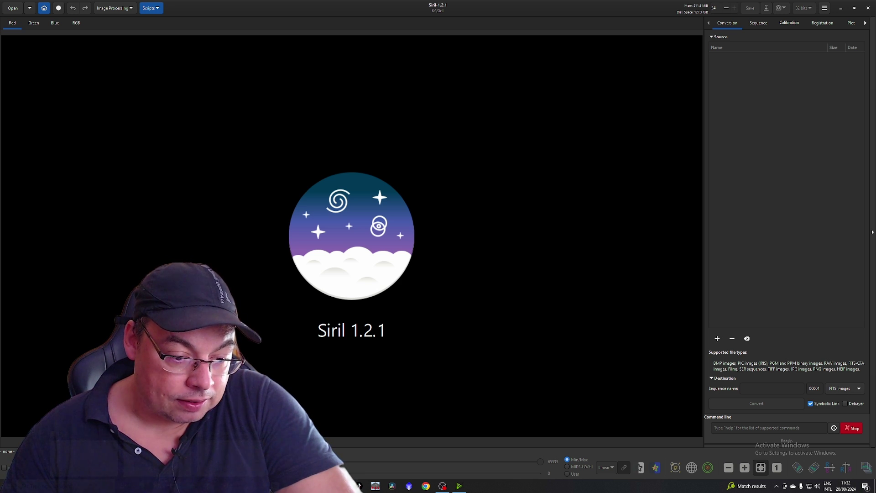
- Open raw frame raw_M42_30s_60_0001 from the DWARF raw folder in ASIFitsView
left_click(359, 486)
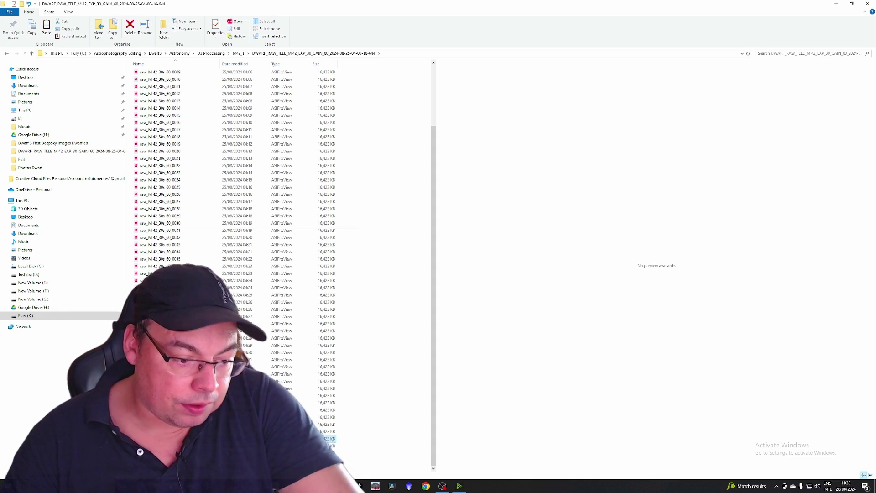
scroll(290, 321, "up", 4)
key("ctrl+a")
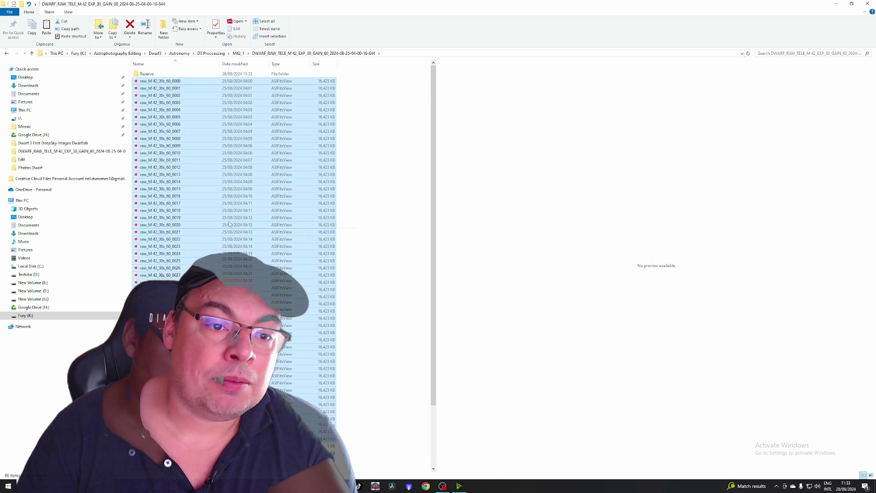
left_click(173, 88)
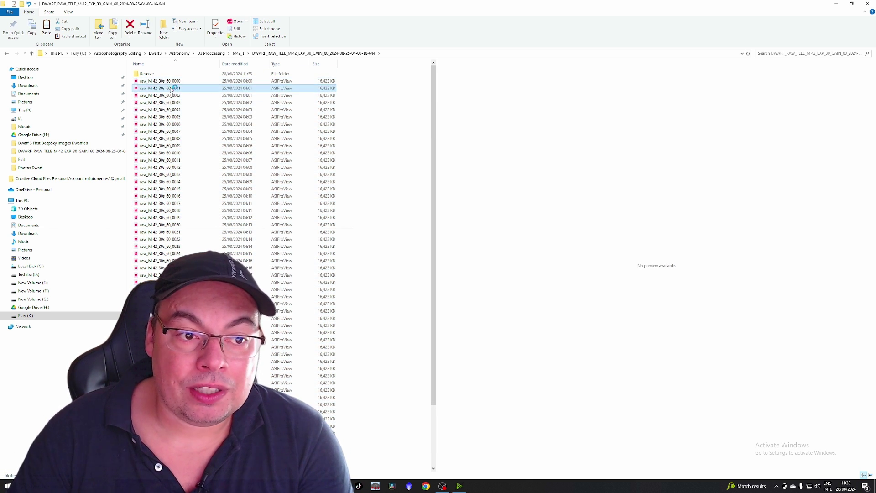
key("Return")
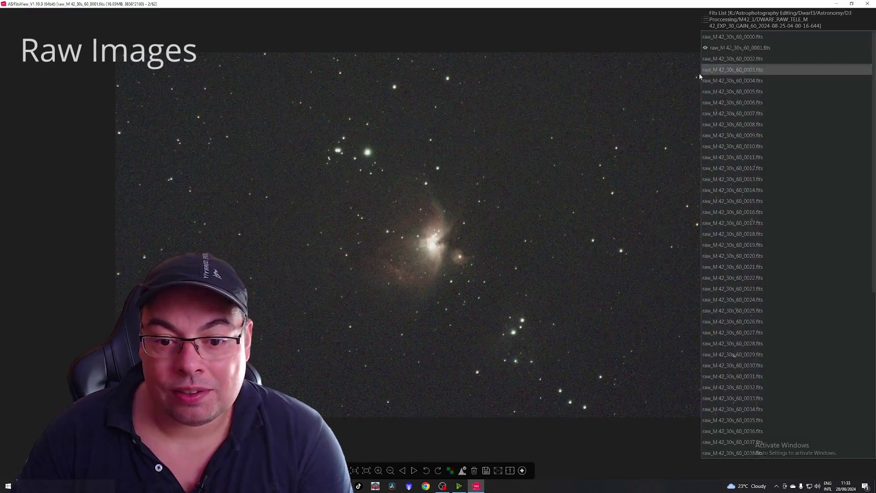
- View raw frames 0008, 0012, 0002, 0001 and 0011, then close ASIFitsView
left_click(771, 125)
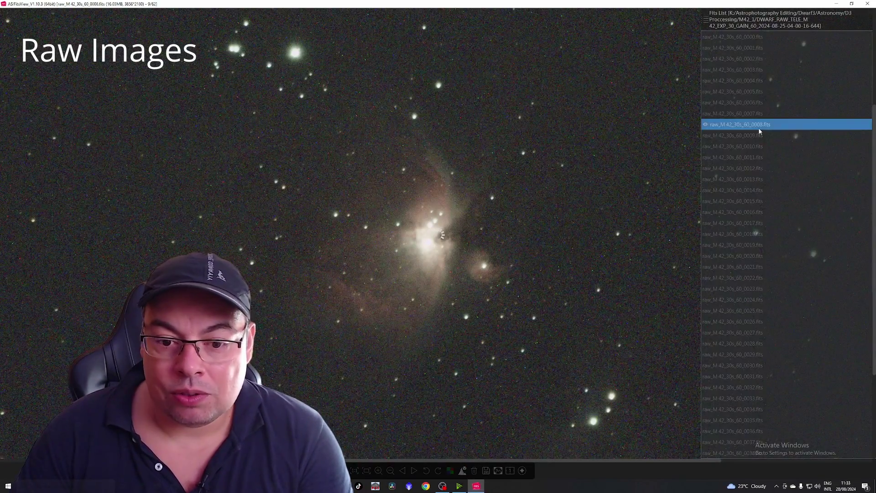
left_click(753, 168)
left_click(757, 58)
left_click(761, 48)
left_click(753, 157)
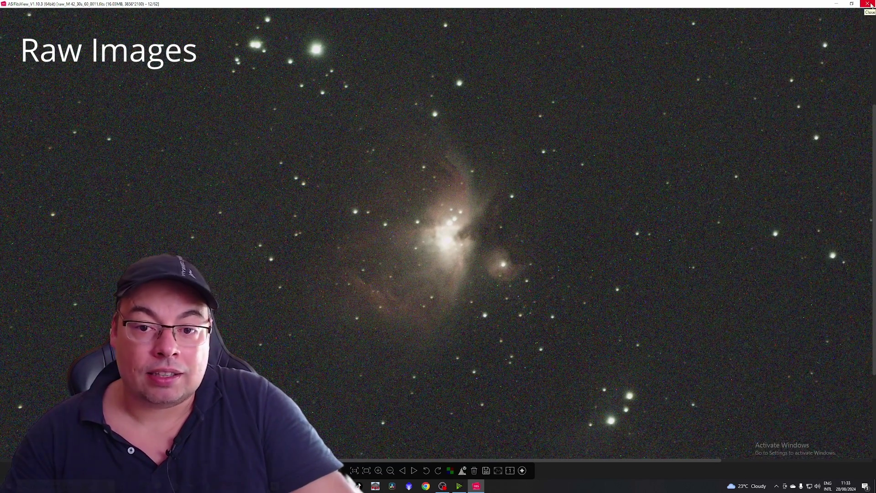
left_click(867, 4)
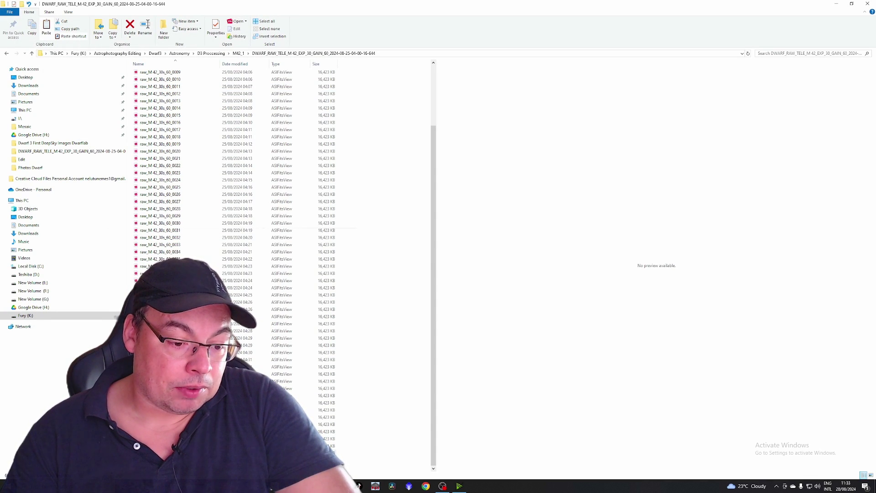
- Preview the DWARF's stacked.jpg full size in Photos, then close it
key("End")
key("Return")
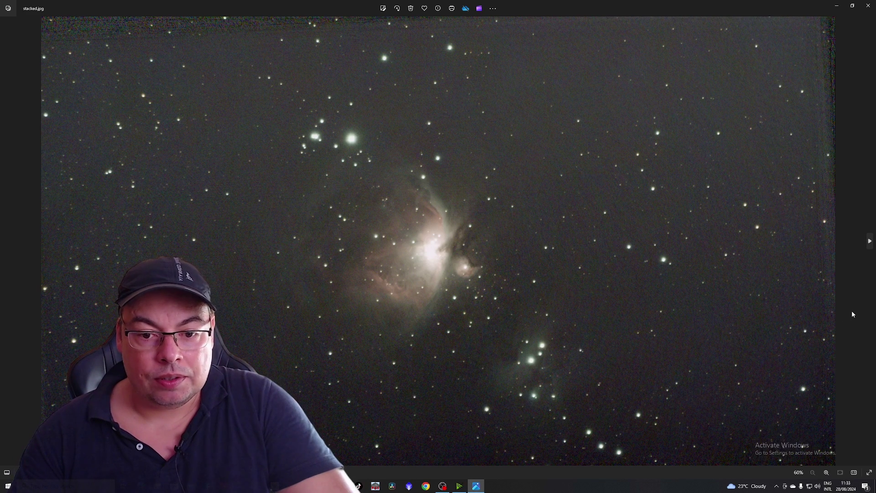
left_click(867, 3)
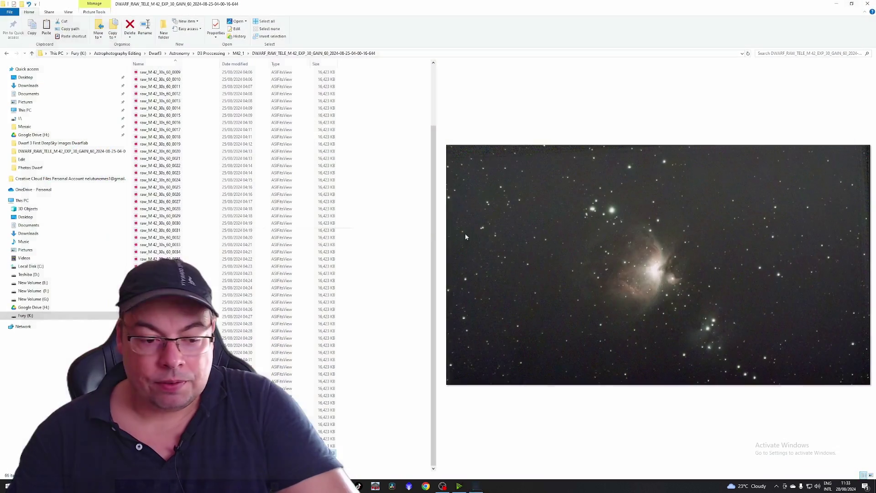
- Inspect the stacked FITS maximized in ASIFitsView, then close the viewer
key("Return")
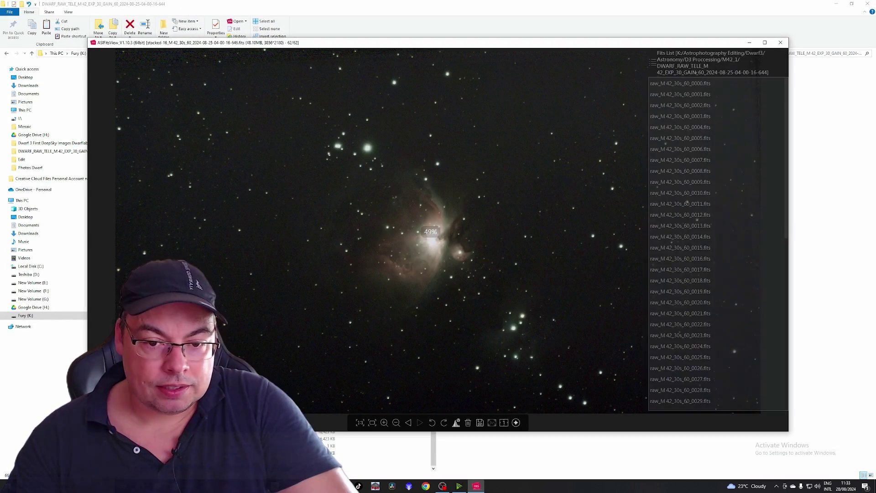
left_click(765, 43)
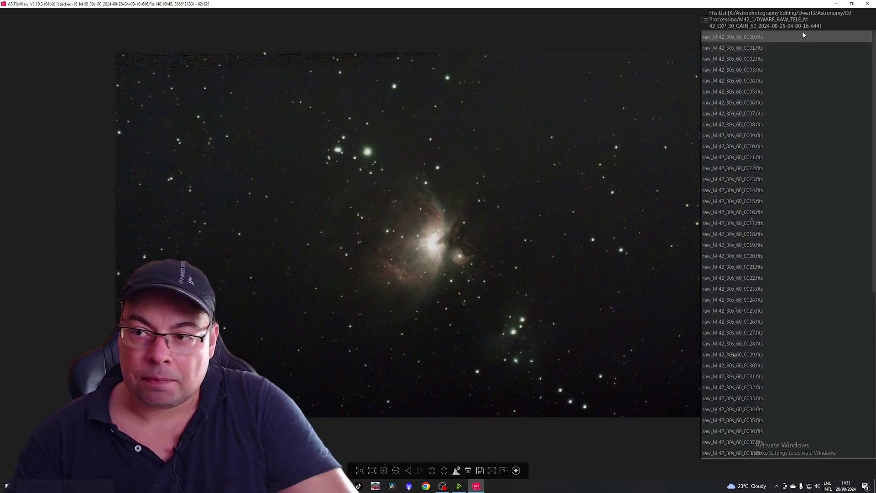
left_click(867, 4)
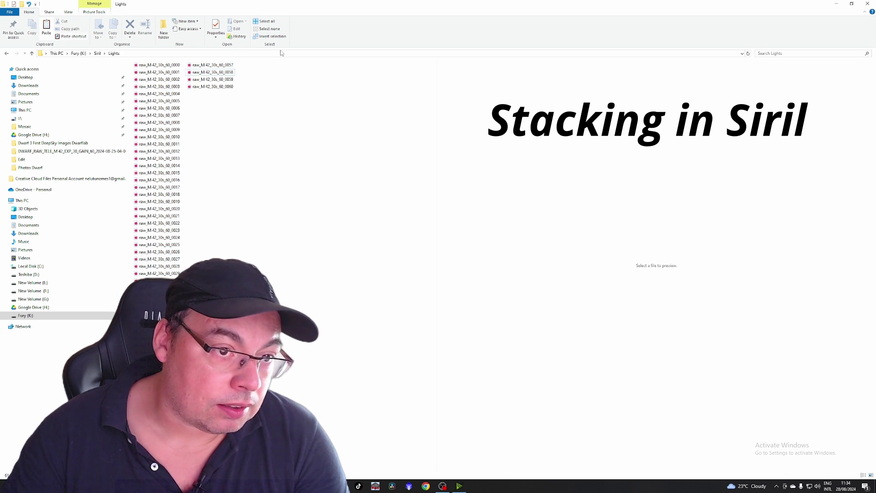
- Check the Biases and Darks folders, returning to the Siril folder each time
left_click(97, 53)
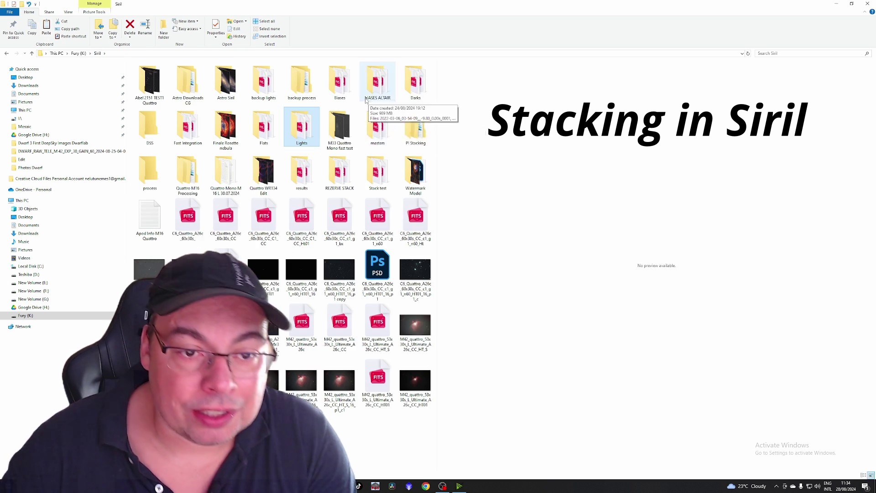
double_click(340, 82)
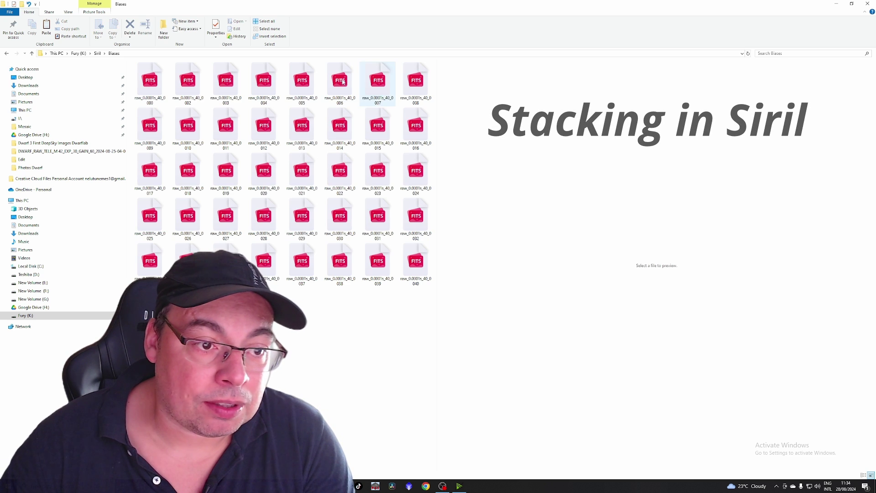
left_click(98, 53)
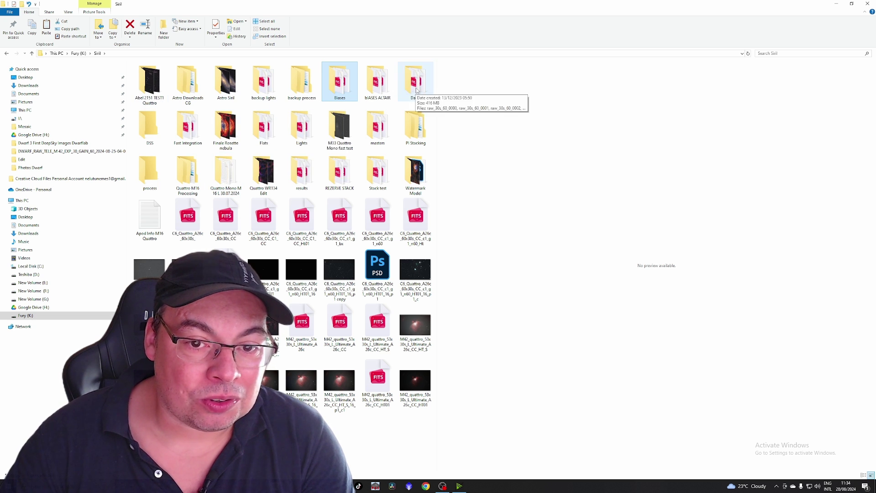
double_click(416, 90)
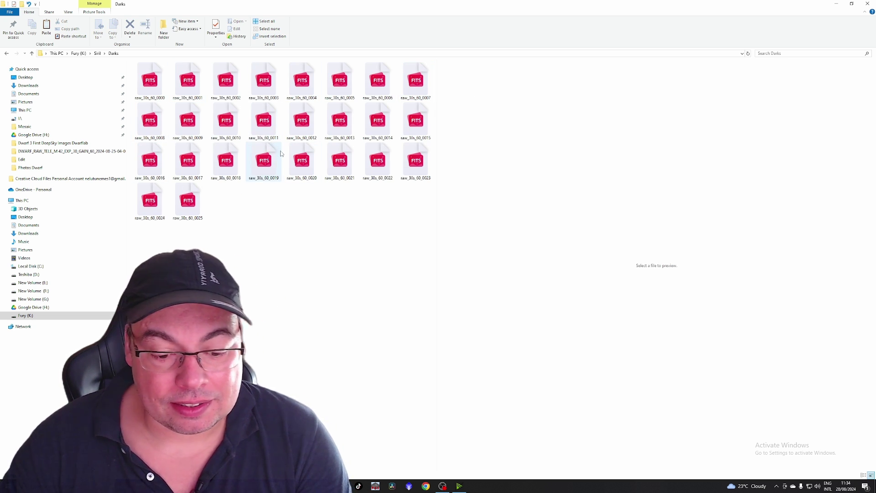
left_click(99, 54)
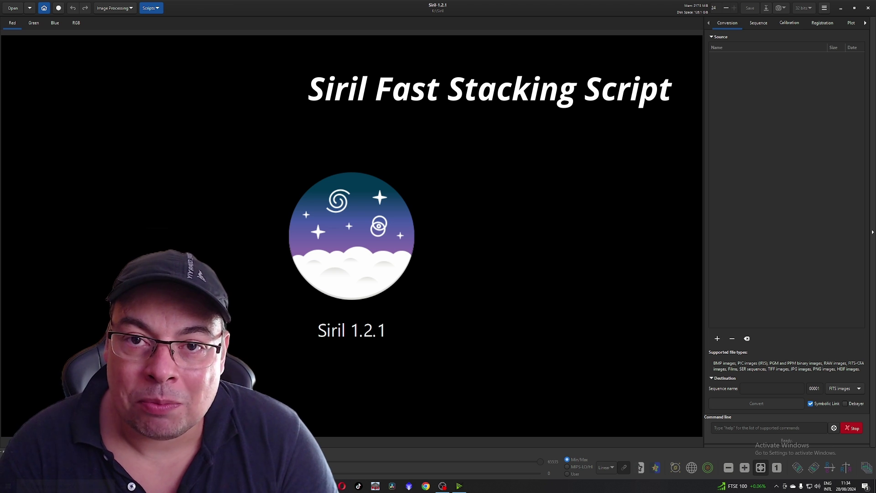
- Run the OSC_Preprocessing_WithoutDBF script to stack the 61 M42 lights into result.fit
left_click(151, 10)
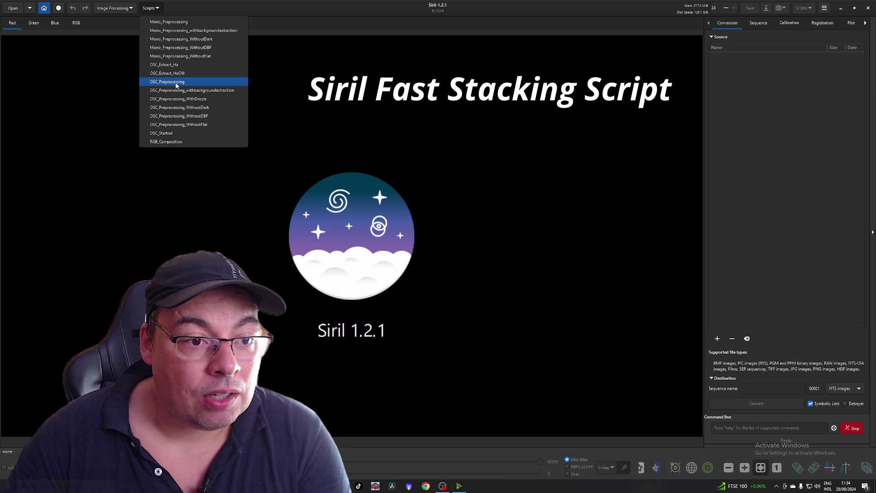
left_click(173, 125)
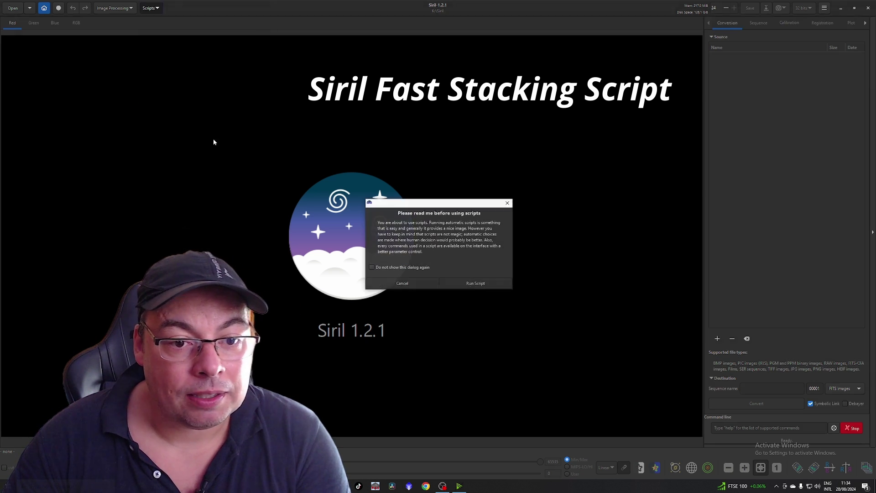
left_click(474, 285)
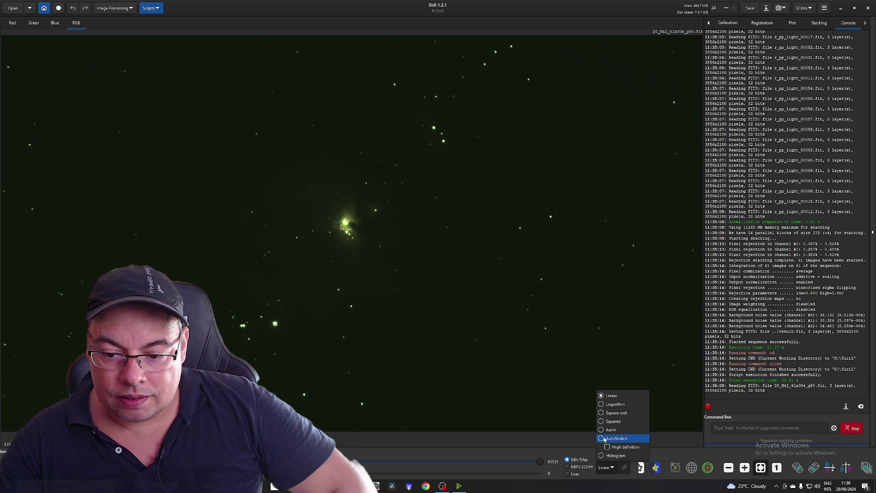
- Auto-stretch the stacked image and bring up Photometric Color Calibration
left_click(601, 439)
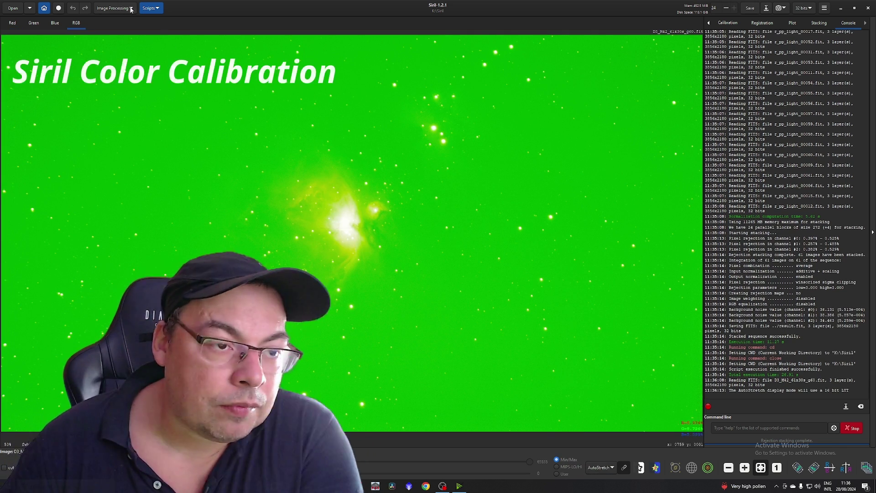
left_click(130, 8)
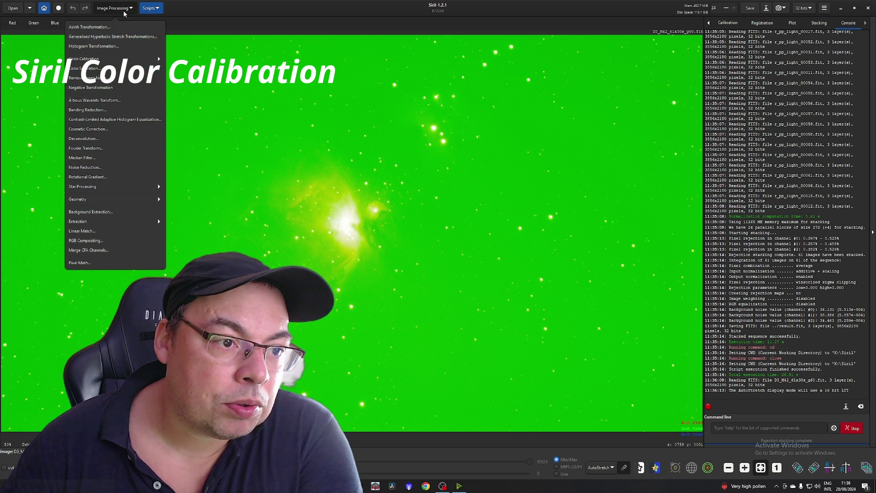
left_click(91, 62)
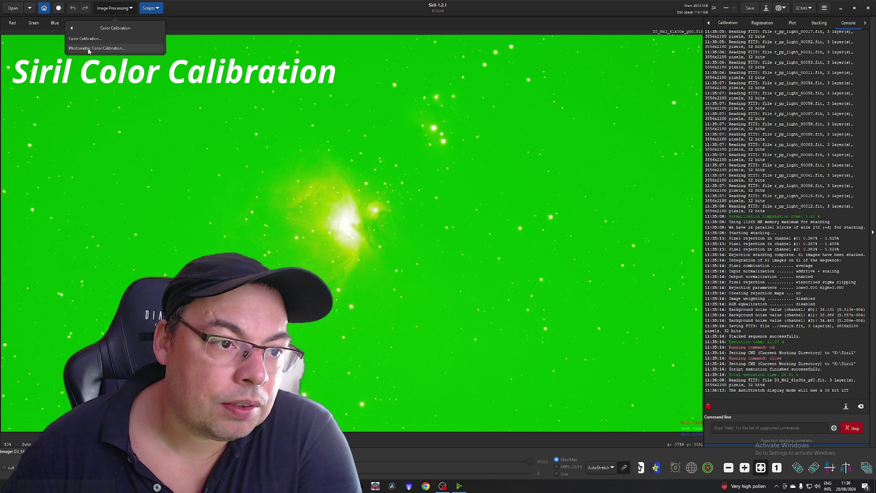
left_click(97, 48)
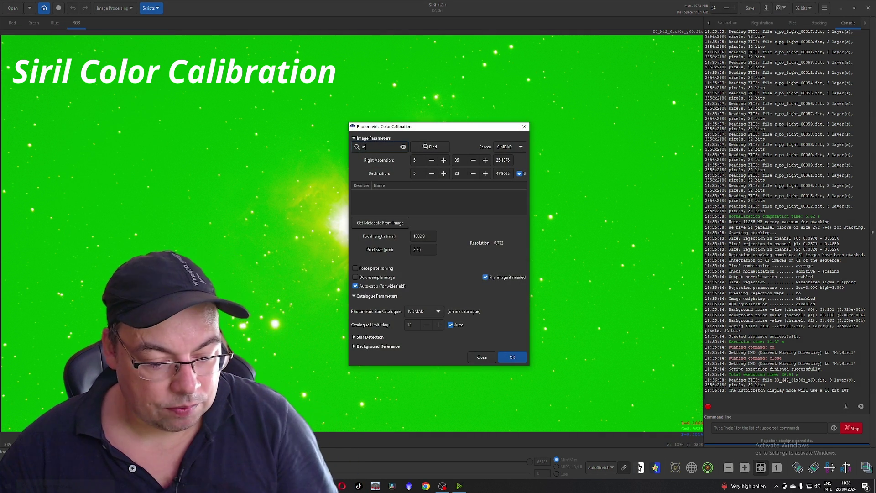
- Look up M42 and calibrate colour with 150 mm focal length and 2 µm pixels
left_click(438, 147)
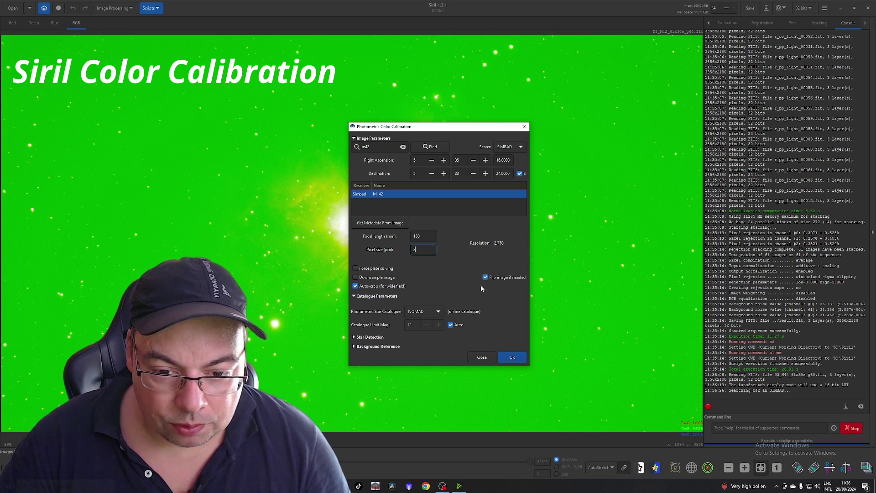
left_click_drag(442, 128, 657, 106)
left_click(725, 336)
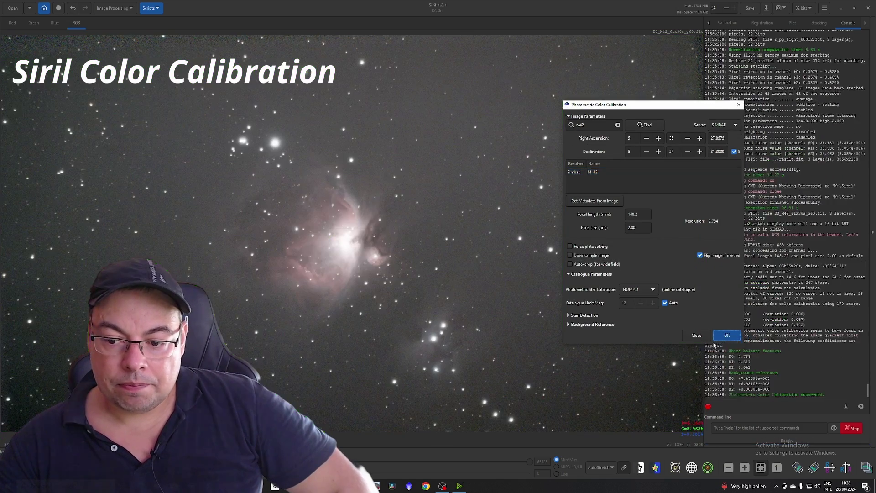
left_click(691, 334)
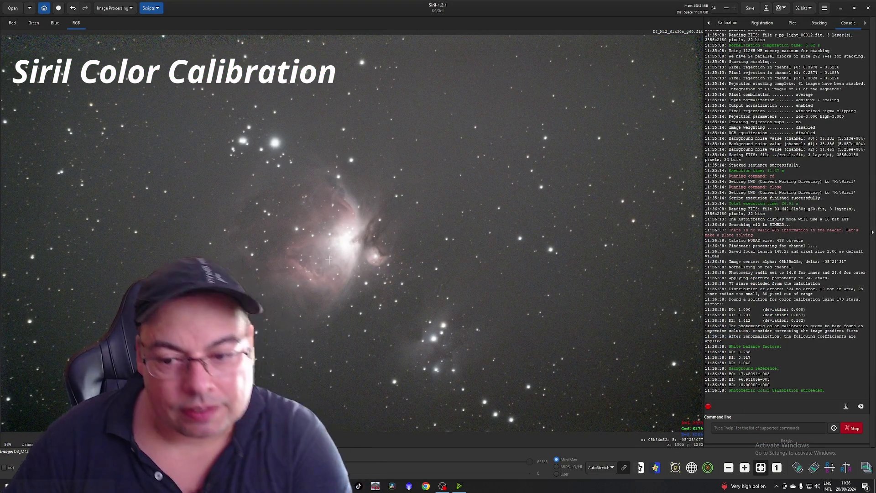
scroll(340, 249, "up", 4)
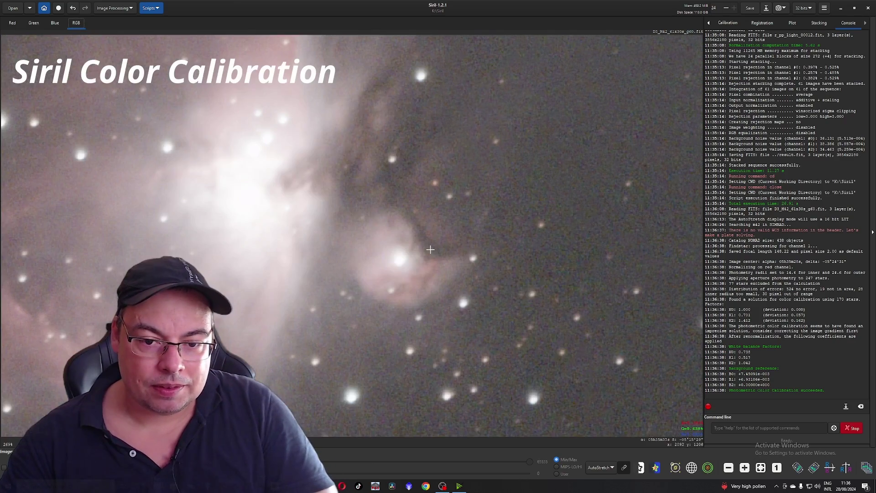
scroll(236, 190, "down", 5)
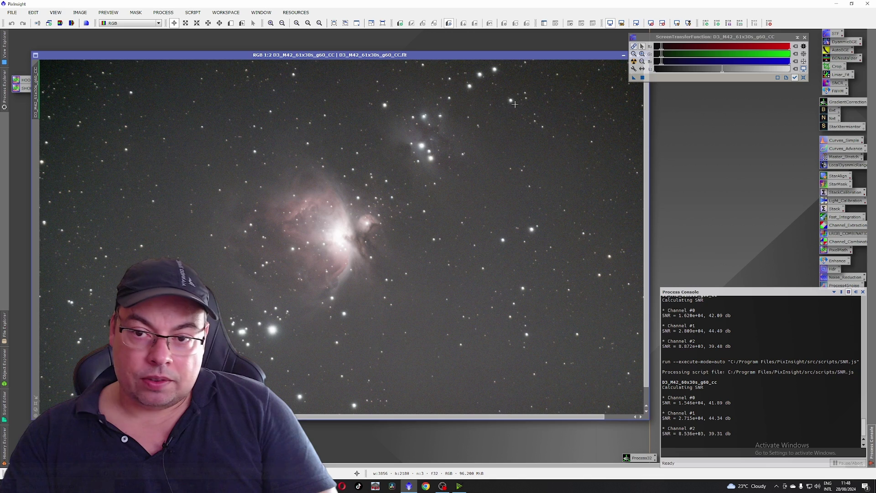
- Apply GradientCorrection with automatic convergence to the M42 image
left_click(623, 57)
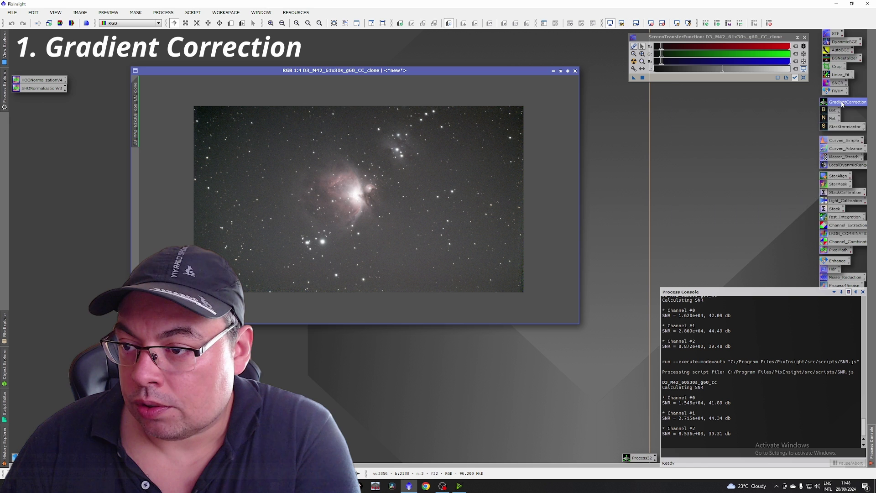
left_click(724, 157)
left_click_drag(677, 231, 383, 217)
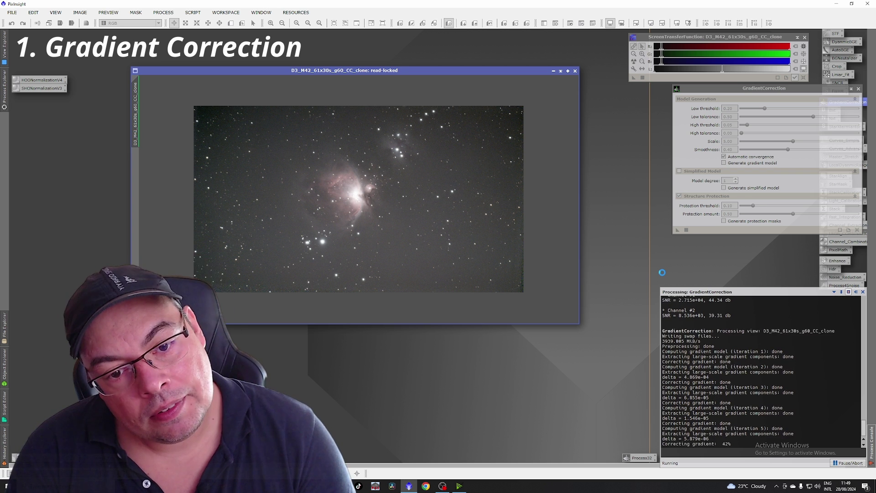
scroll(359, 227, "up", 1)
scroll(356, 208, "down", 2)
scroll(295, 171, "up", 1)
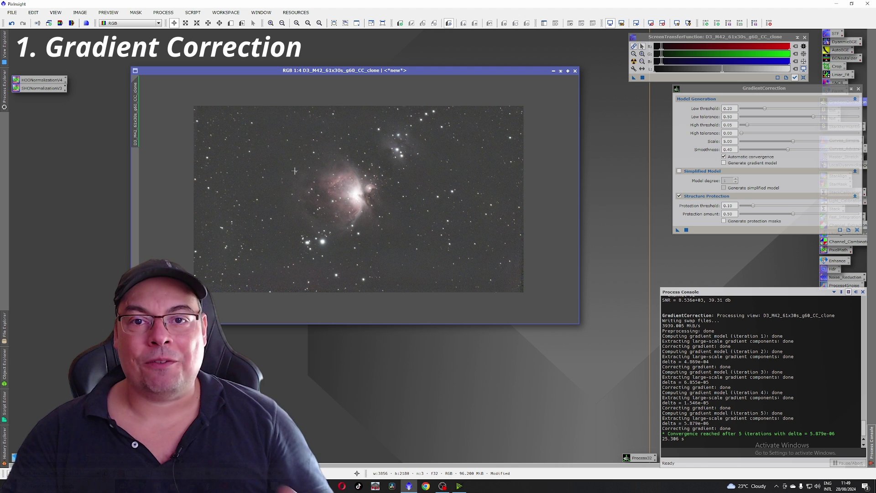
- Duplicate the gradient-corrected image and minimize the previous window to an icon
right_click(348, 162)
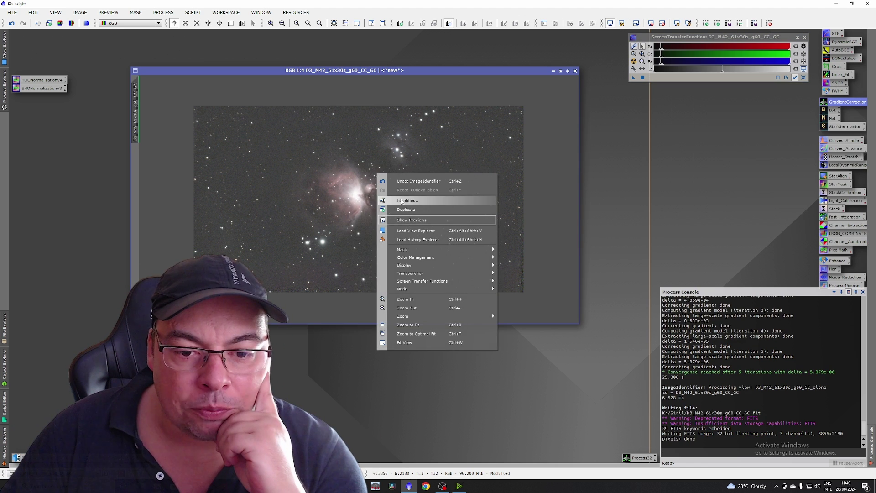
left_click(397, 209)
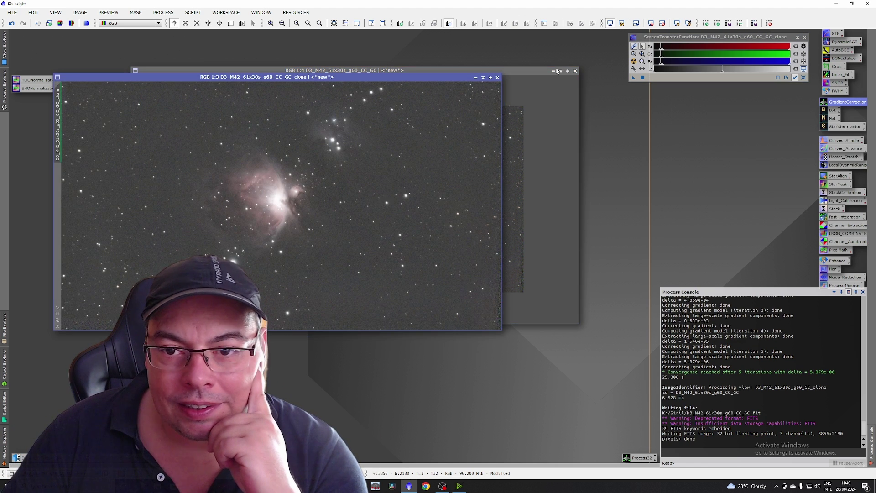
left_click(554, 70)
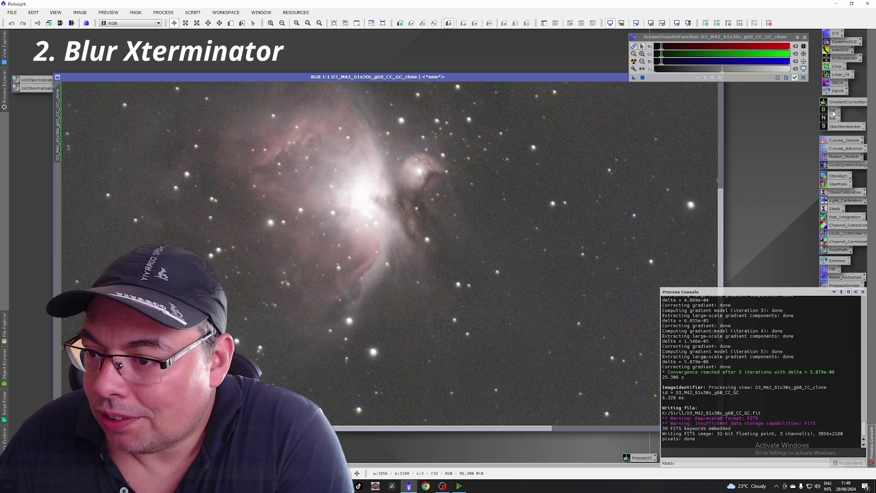
- Sharpen the M42 image with BlurXTerminator, toggling undo/redo to compare before and after
left_click(833, 110)
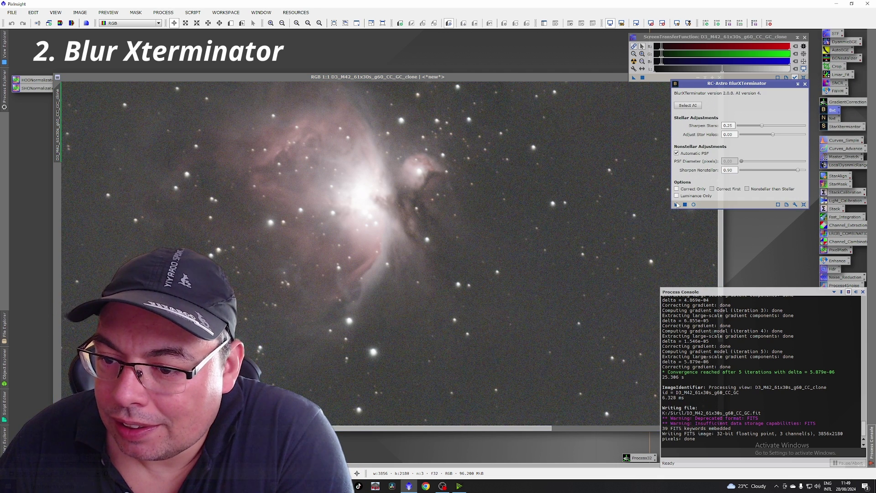
left_click(684, 205)
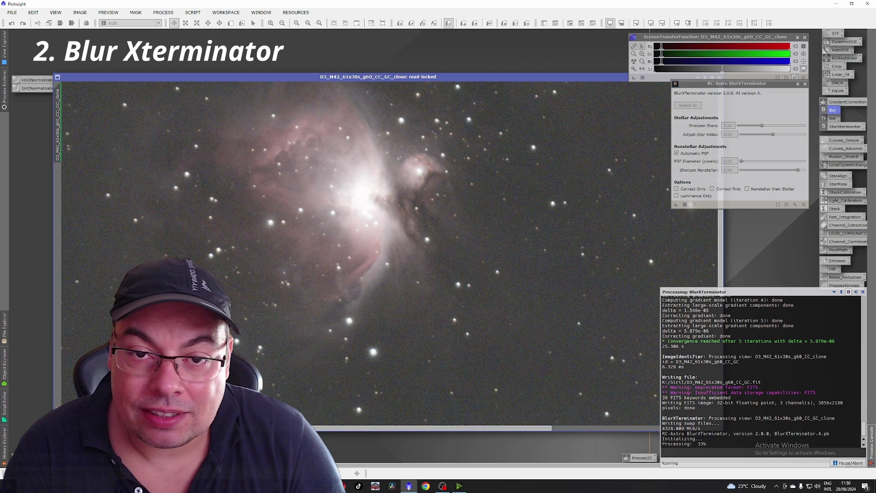
scroll(430, 179, "up", 1)
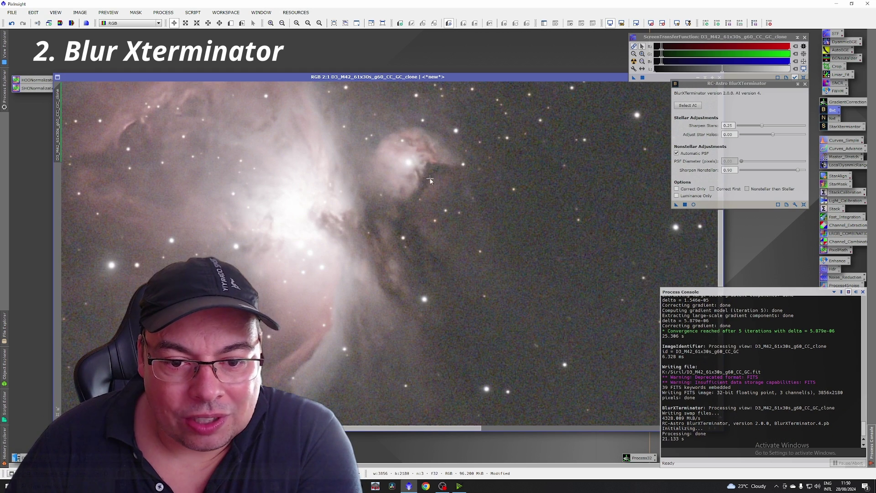
left_click(12, 23)
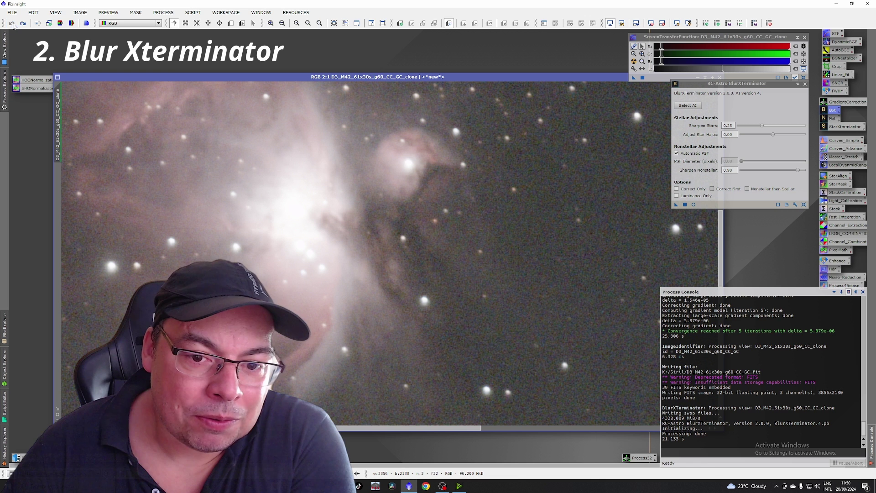
left_click(23, 23)
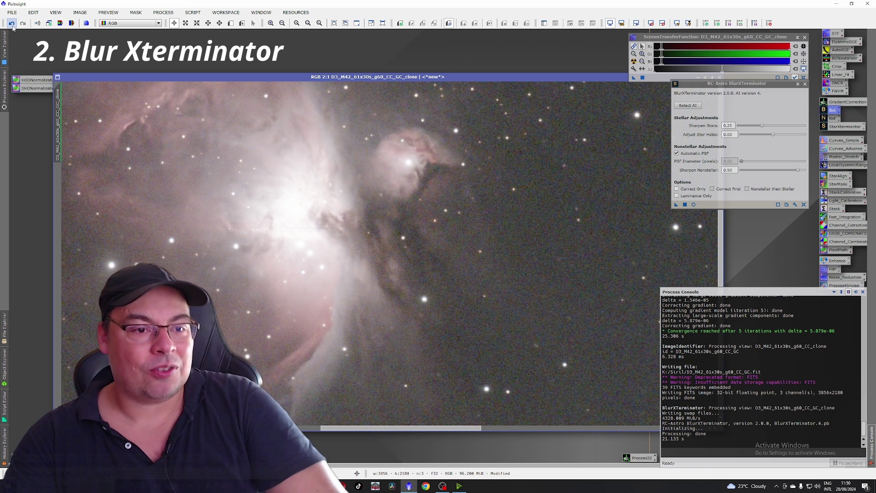
left_click(12, 25)
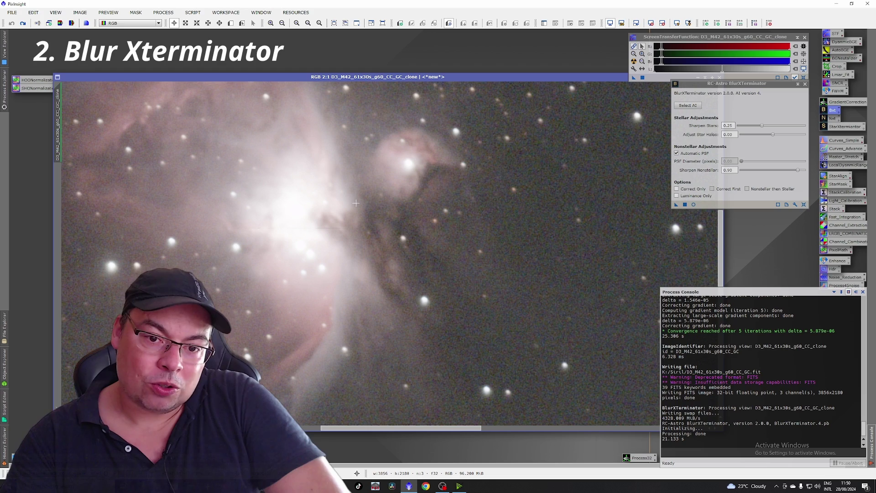
left_click(23, 23)
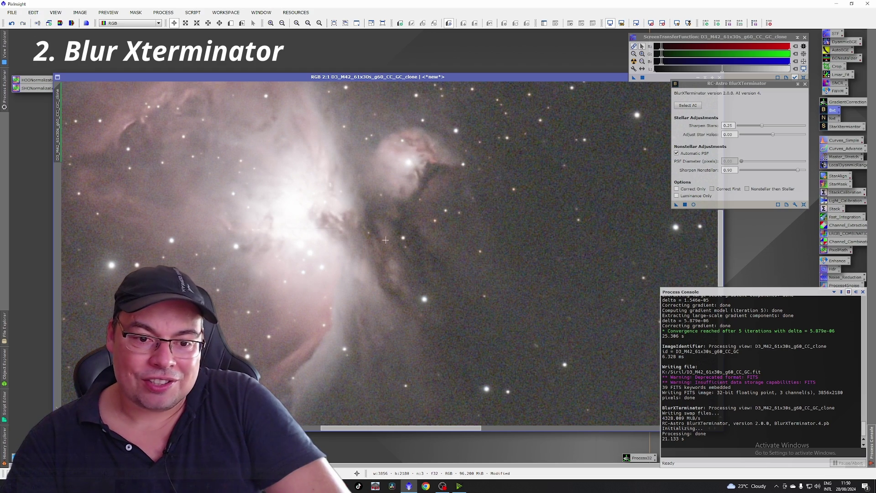
- Save the sharpened image as D3_M42_61x30s_g60_CC_GC_Bxt and bring up NoiseXTerminator
scroll(403, 269, "down", 4)
scroll(397, 247, "up", 5)
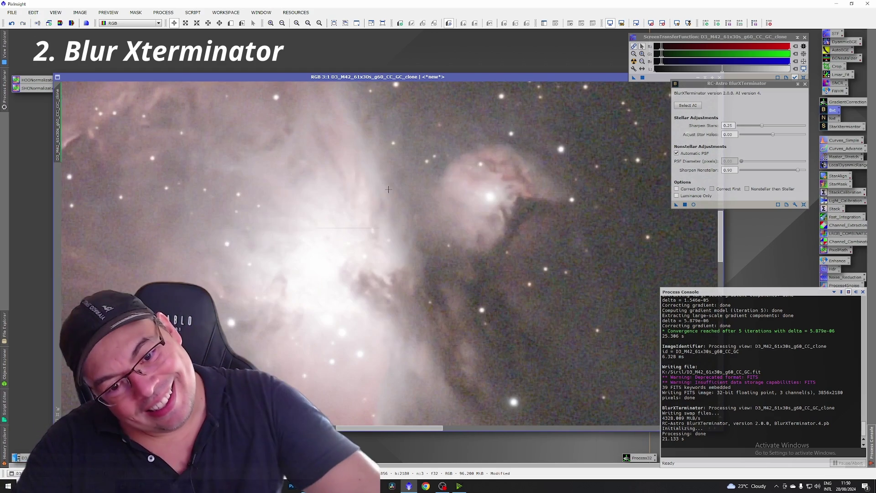
scroll(391, 185, "down", 5)
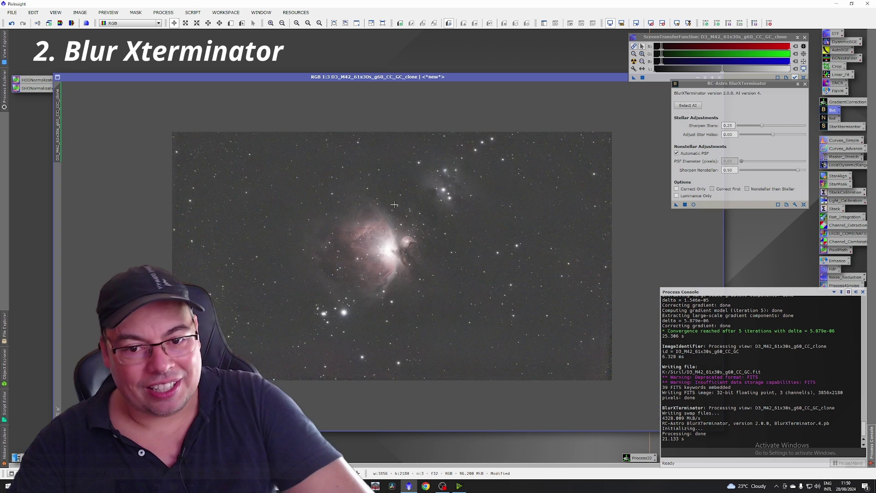
scroll(361, 173, "up", 2)
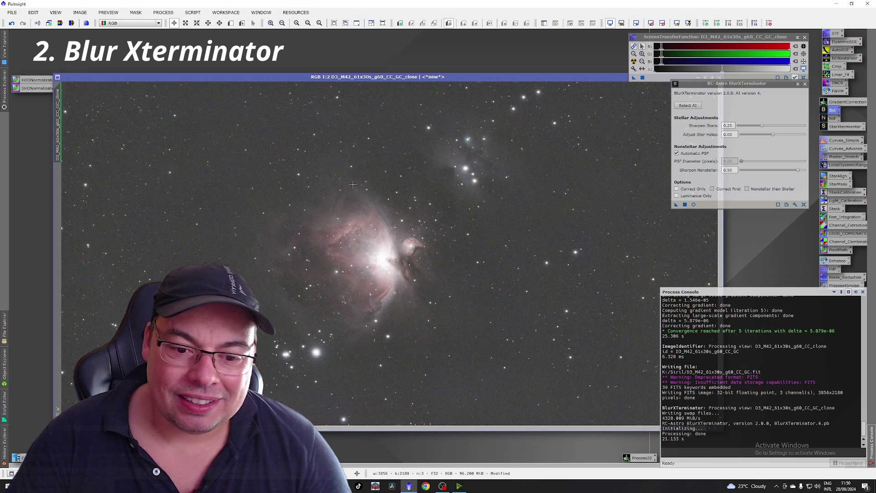
left_click(12, 13)
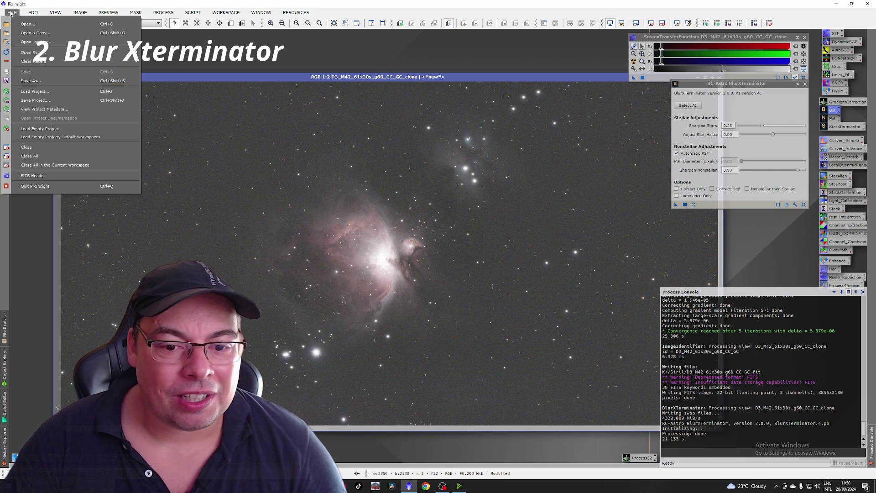
left_click(30, 81)
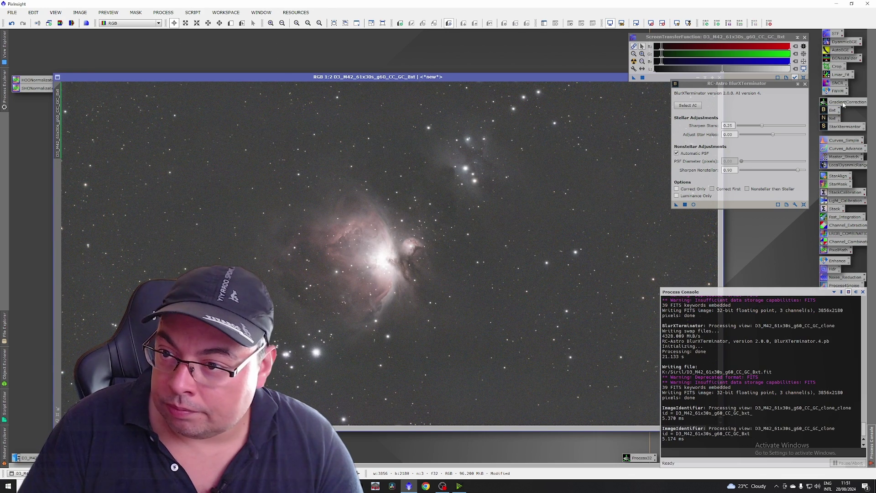
double_click(833, 119)
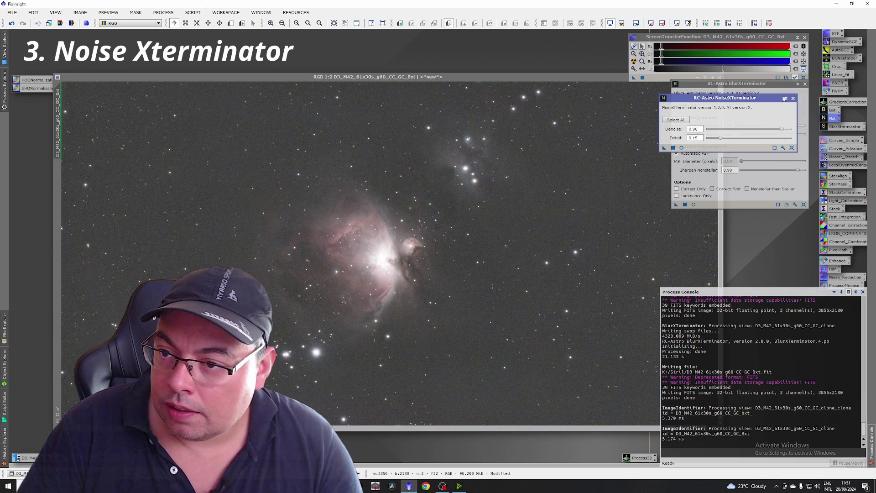
- Apply NoiseXTerminator with denoise 1.00 and detail 0.40 to the sharpened image
left_click_drag(784, 98, 796, 220)
key("ctrl+plus")
key("ctrl+plus")
left_click_drag(793, 252, 787, 255)
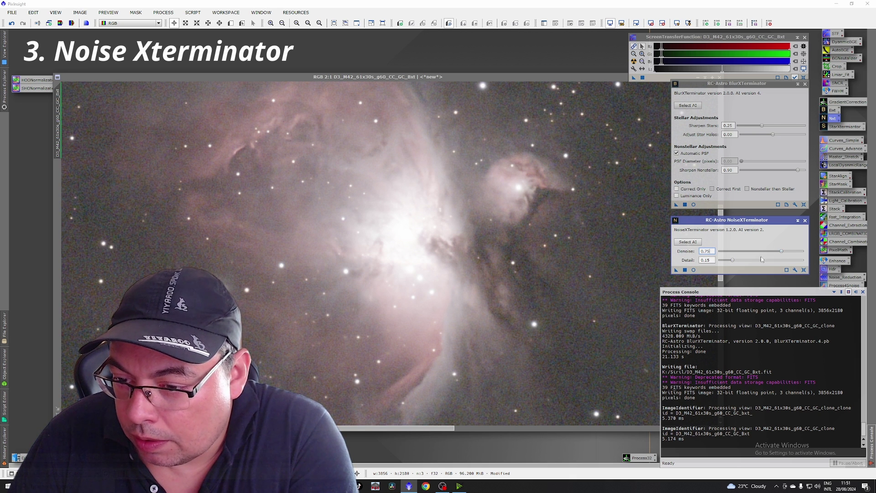
left_click_drag(732, 261, 750, 262)
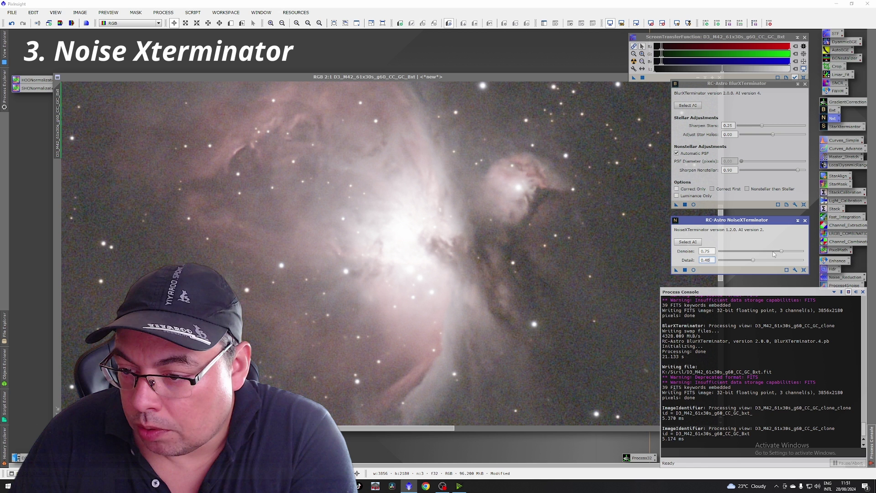
left_click_drag(782, 252, 784, 252)
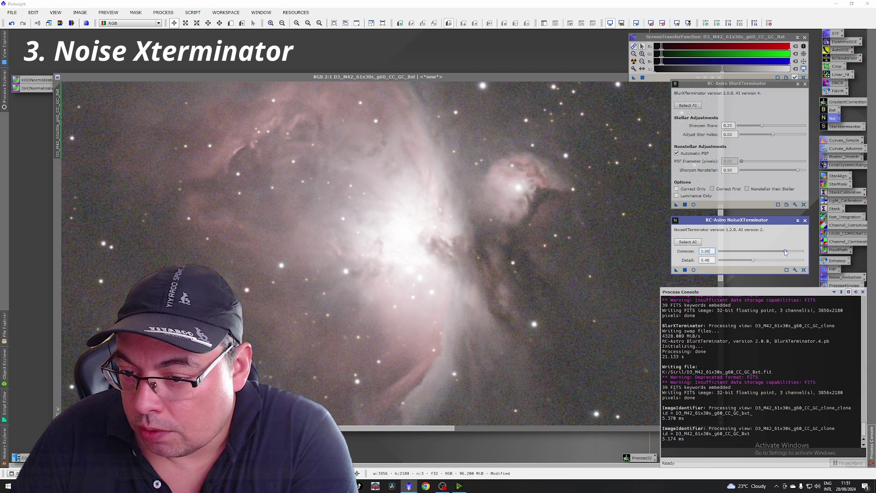
left_click(676, 269)
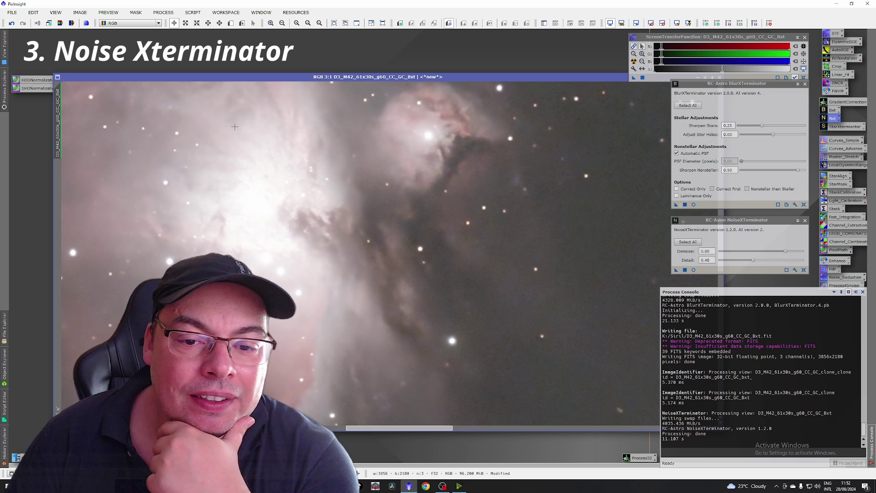
- Compare the denoised image before and after and zoom in to inspect it
left_click(11, 24)
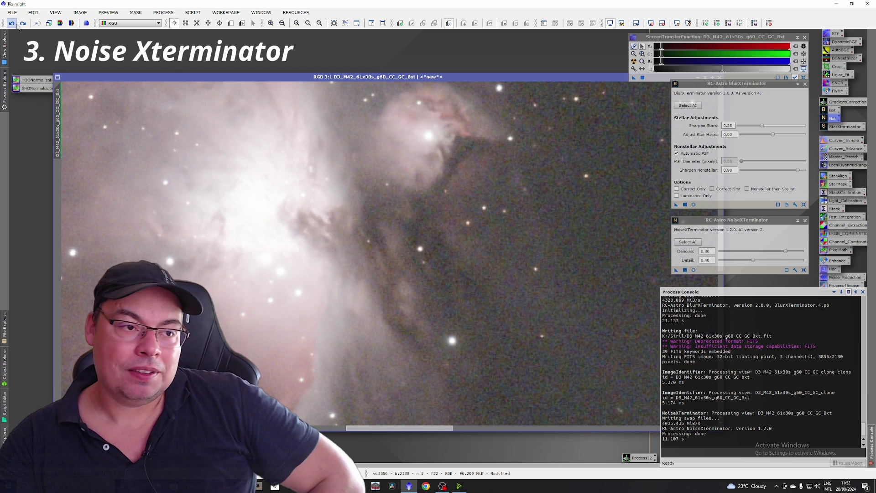
left_click(23, 23)
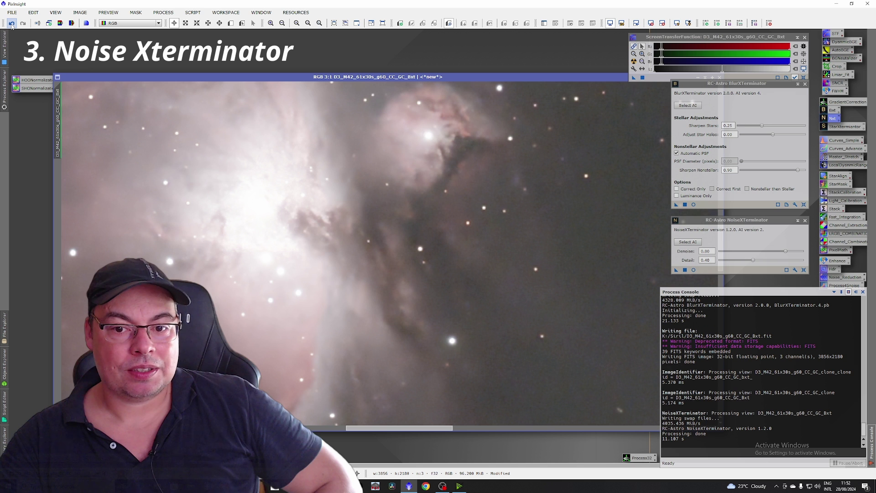
scroll(499, 313, "down", 1)
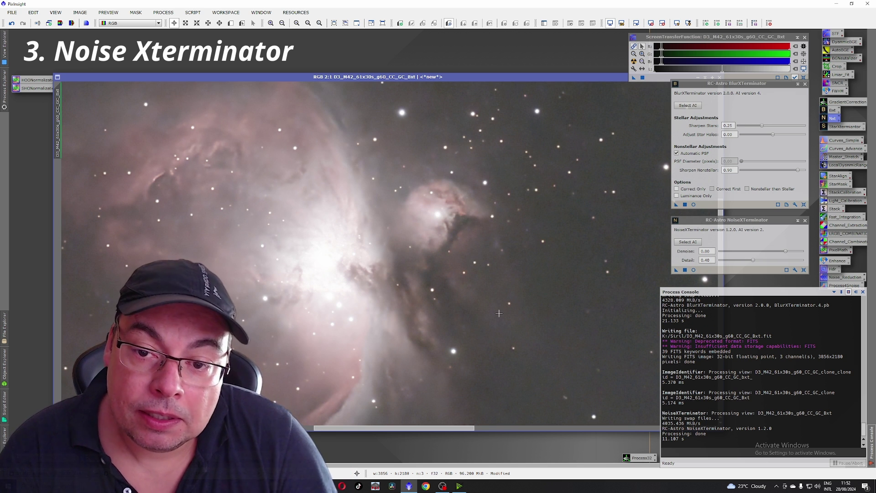
scroll(499, 313, "down", 3)
scroll(451, 197, "up", 2)
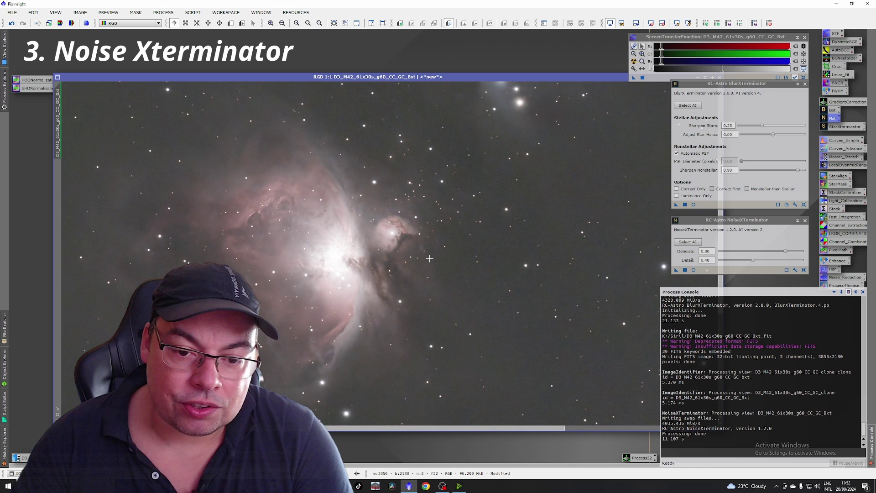
left_click(192, 13)
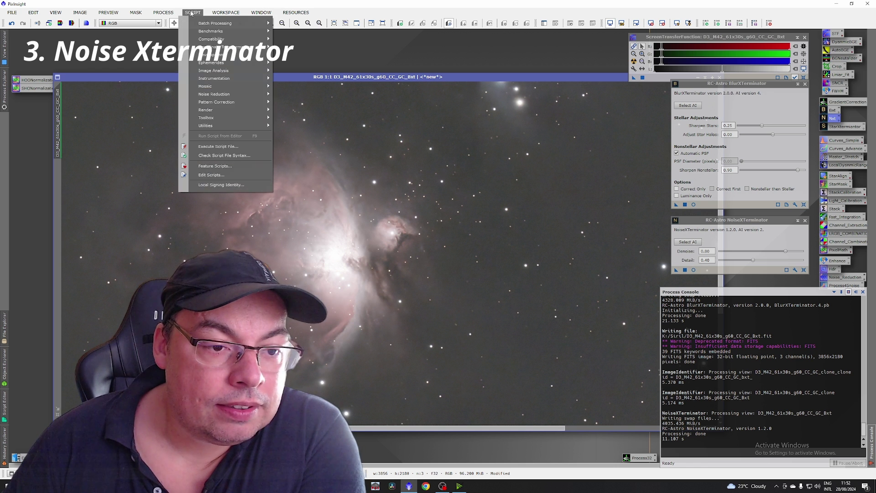
- Run the SNR script from Noise Reduction to measure each colour channel's signal-to-noise ratio
mouse_move(215, 94)
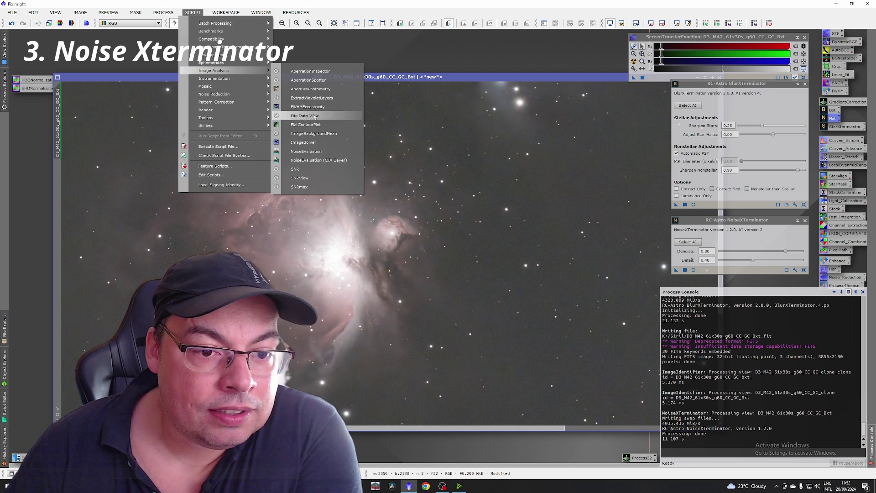
left_click(303, 169)
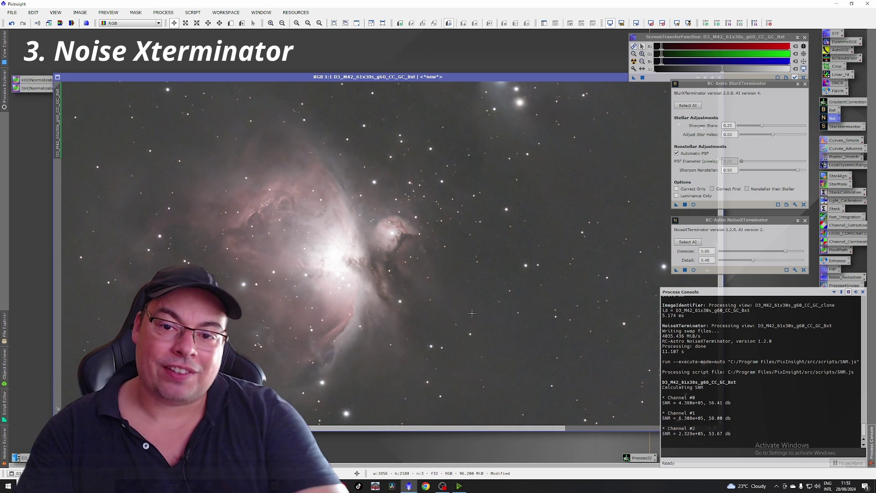
scroll(459, 193, "up", 2)
scroll(465, 194, "down", 2)
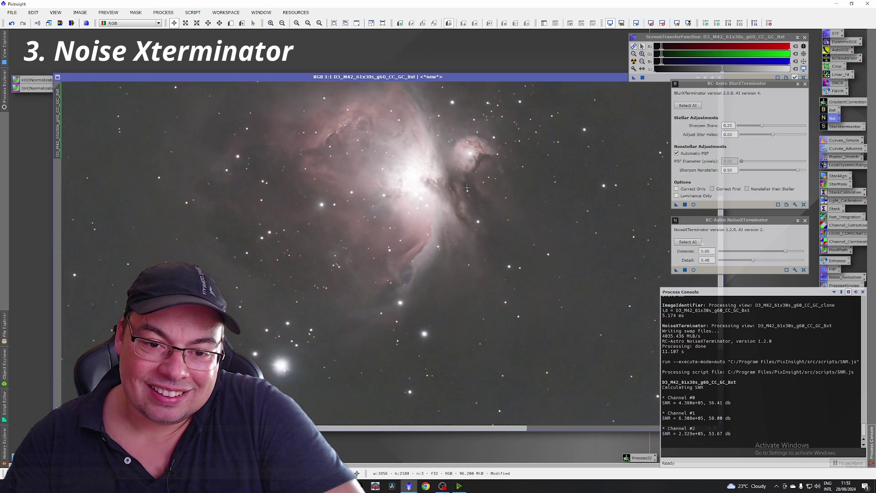
scroll(485, 155, "up", 2)
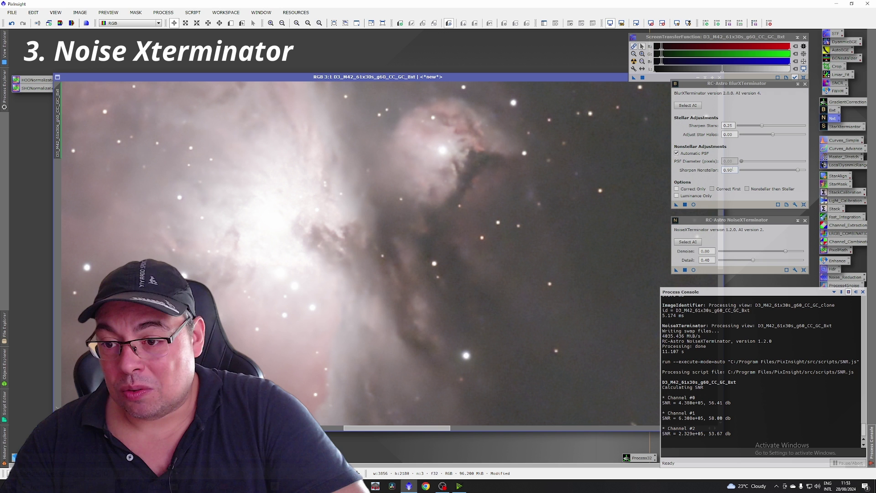
- Inspect the result and bring up the stretched D3_M42_61x30s_g60_CC_GC_Bxt_NB0_HT image
scroll(381, 259, "down", 1)
scroll(381, 260, "down", 3)
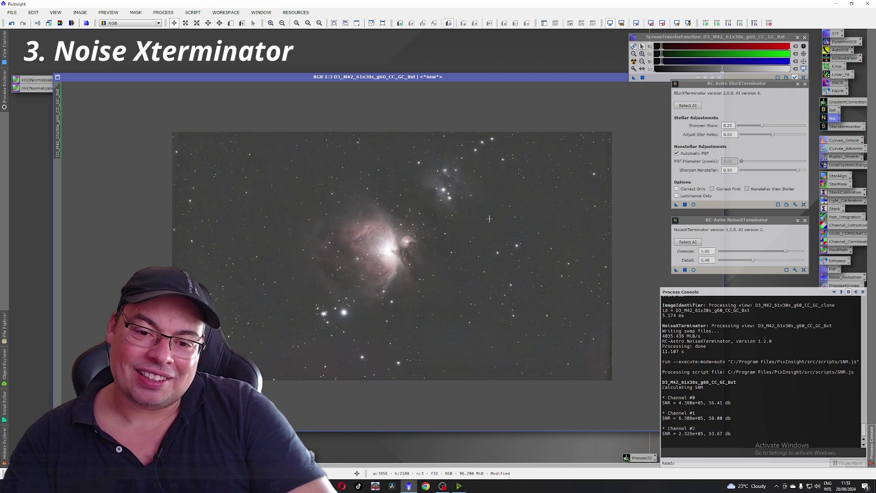
scroll(489, 218, "up", 1)
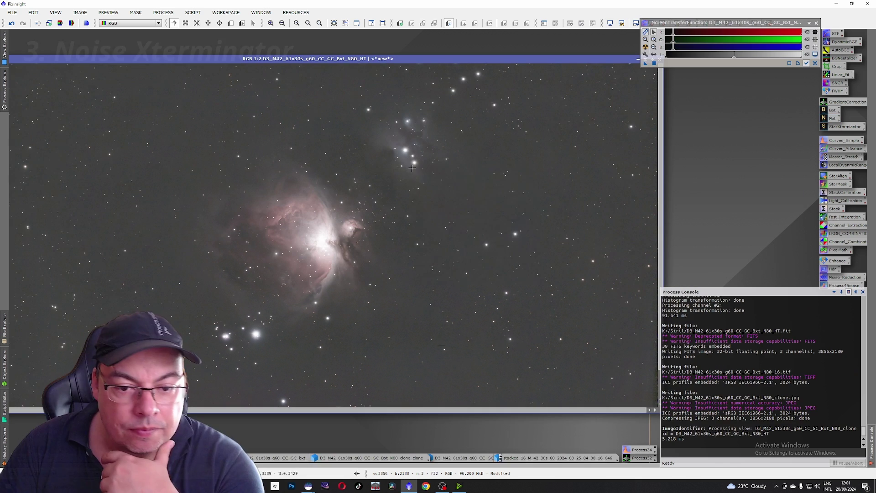
right_click(410, 166)
left_click(475, 60)
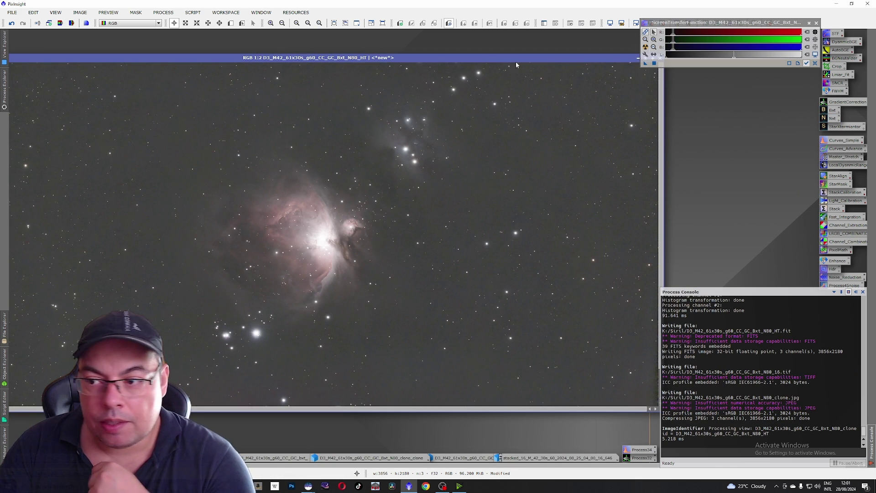
- Run StarXTerminator with Generate Star Image on the nebula, producing a separate _stars image
double_click(835, 127)
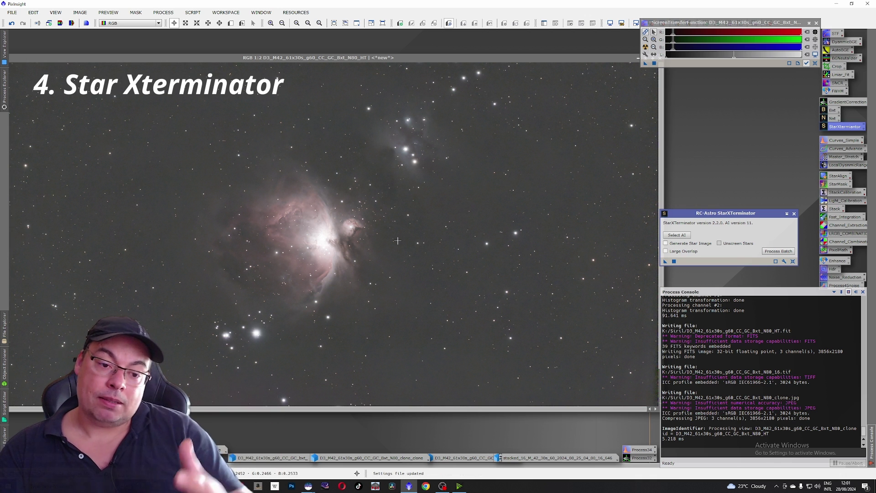
scroll(397, 229, "up", 2)
scroll(361, 247, "down", 2)
scroll(324, 265, "up", 2)
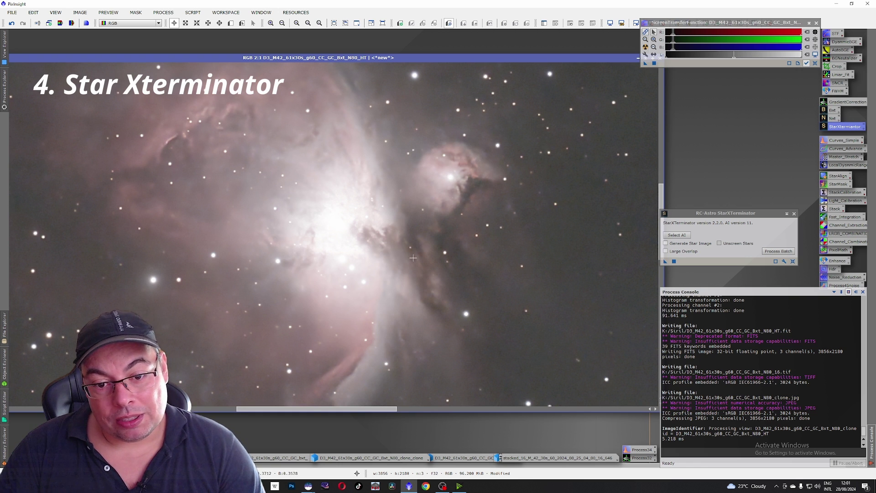
scroll(413, 257, "down", 2)
left_click(666, 243)
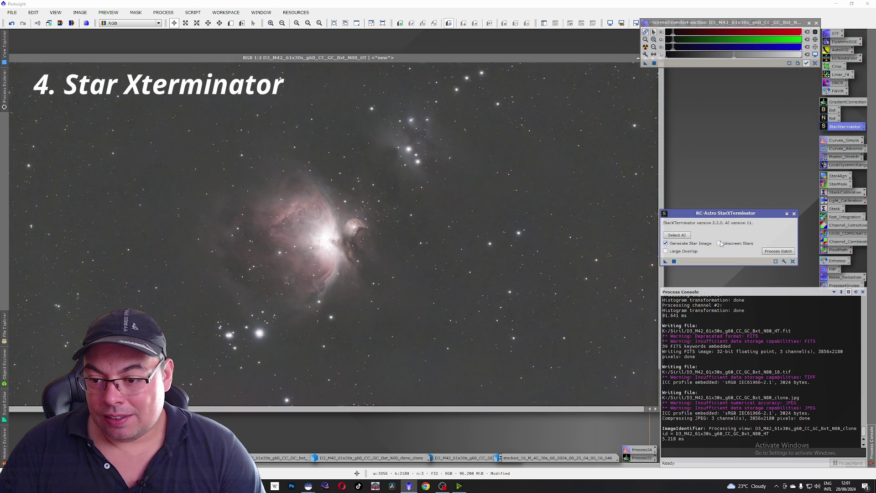
left_click_drag(665, 261, 437, 246)
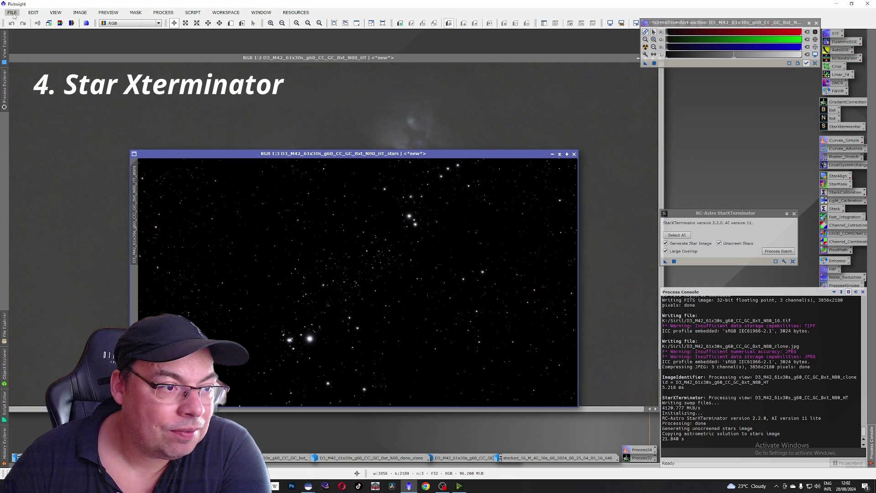
- Rename the starless image by appending _SS to its identifier
right_click(295, 206)
left_click(319, 225)
left_click(474, 240)
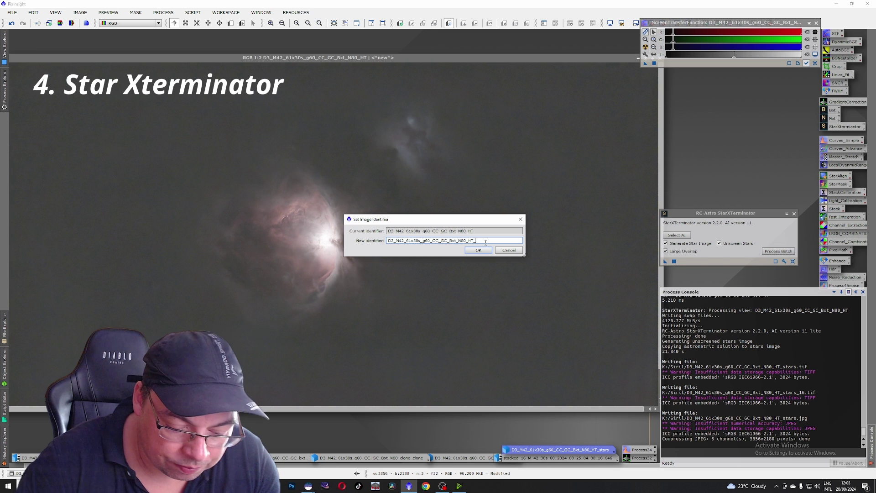
type("_SS")
left_click(487, 250)
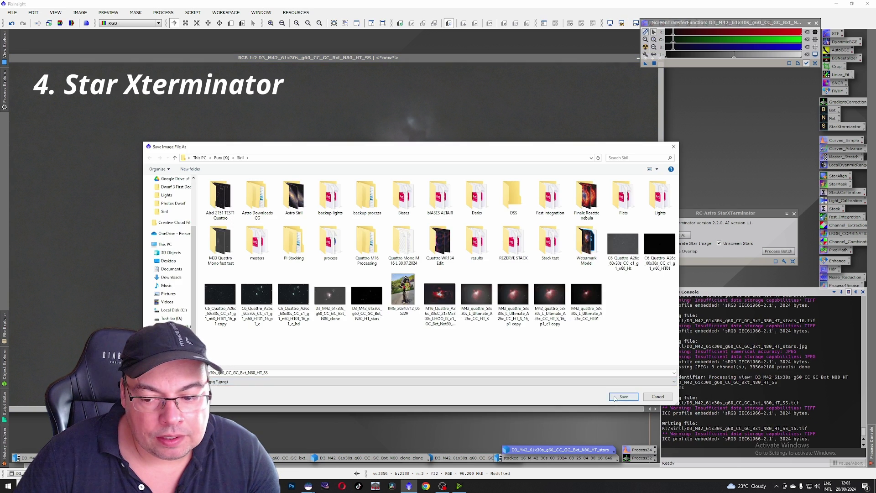
- Save the starless image as TIFF and JPEG at quality 100, then clone it
key("Return")
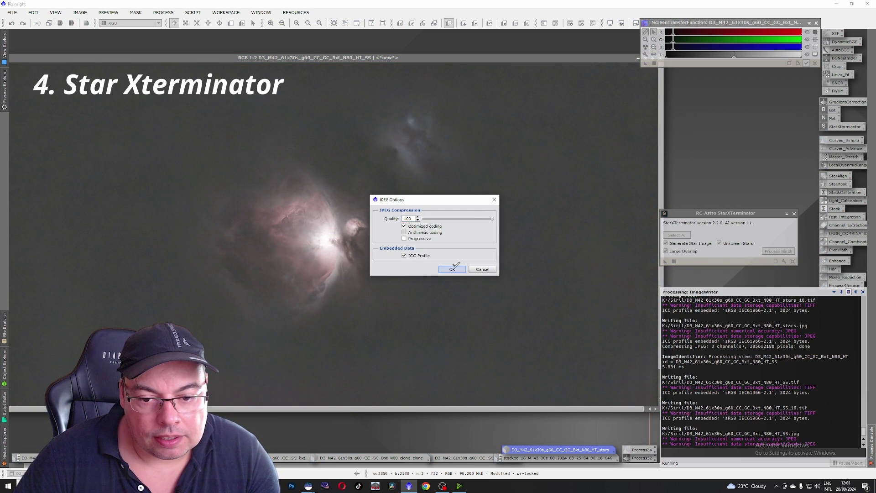
left_click(452, 269)
right_click(327, 224)
left_click(347, 257)
left_click(795, 214)
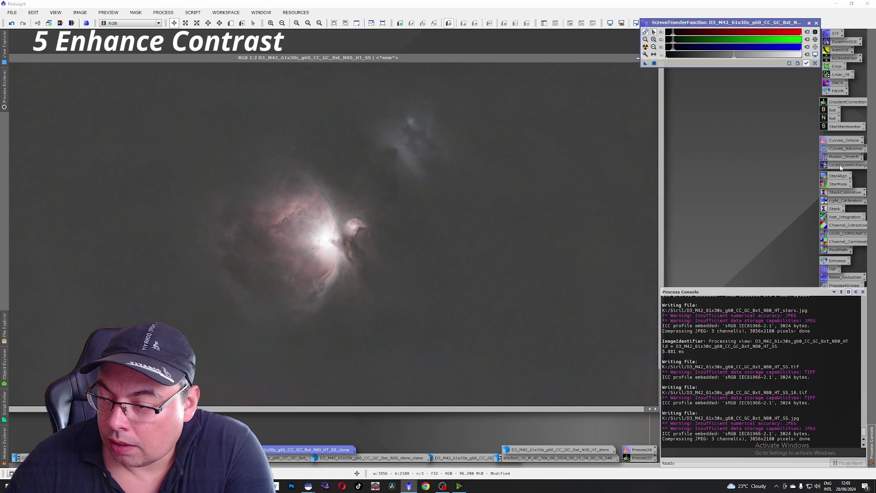
- Set LocalHistogramEqualization to kernel radius 218, contrast limit 1.5 and amount 0.54 with live preview
double_click(841, 166)
left_click_drag(730, 138, 771, 119)
left_click(692, 156)
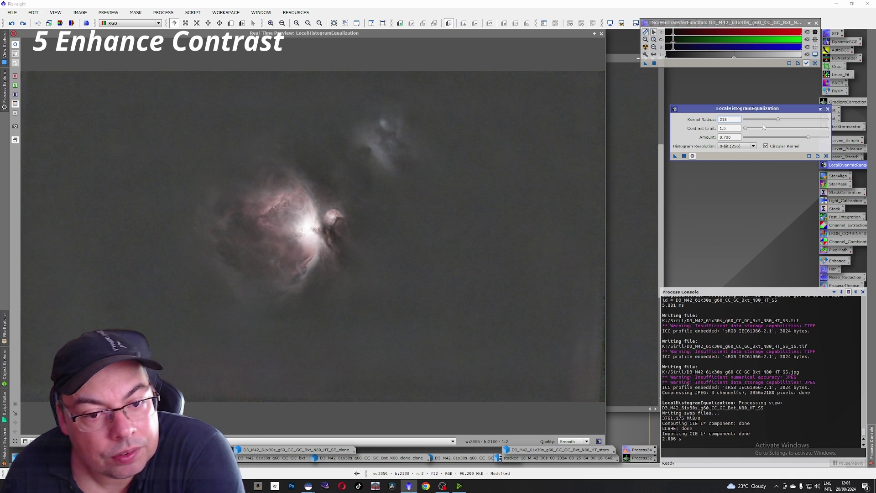
double_click(729, 137)
type("0.54")
key("Return")
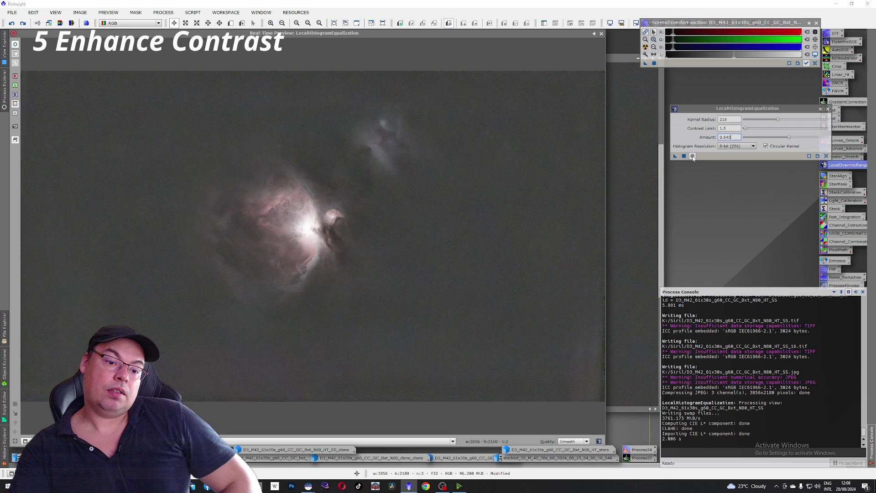
- Apply the local histogram equalization to the starless image and start renaming it with _HEQ
left_click(601, 33)
left_click_drag(675, 156, 347, 221)
scroll(306, 214, "down", 1)
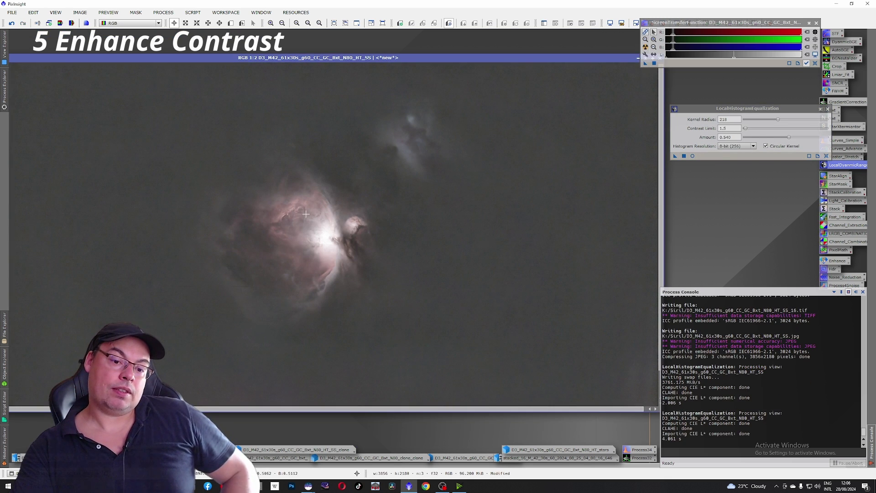
right_click(321, 136)
left_click(347, 161)
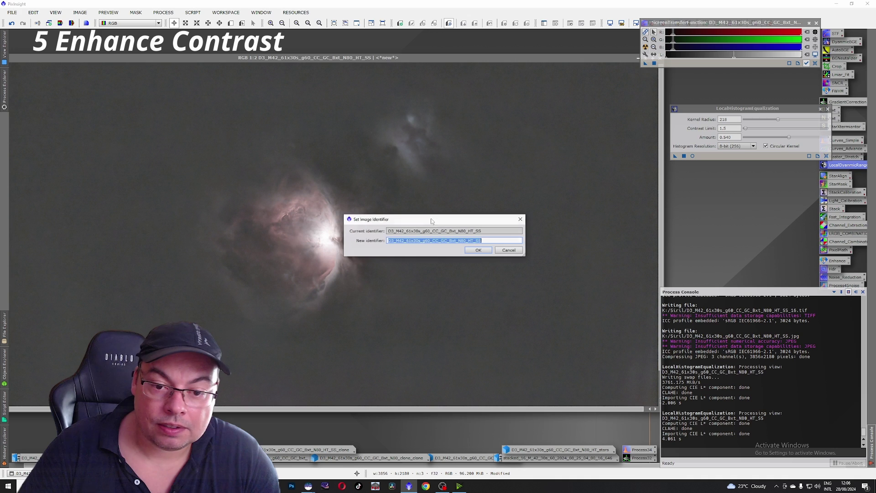
left_click(491, 240)
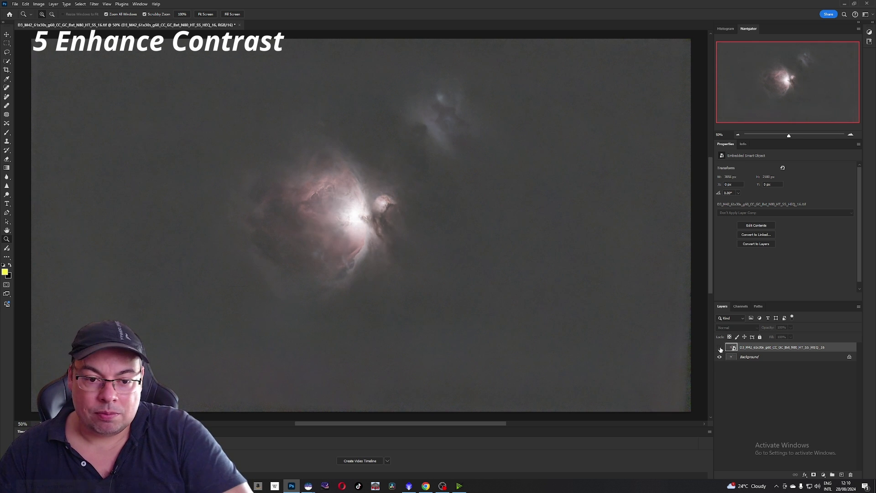
- Place the stars TIFF over the starless nebula as a Screen-blended layer in Photoshop
left_click(845, 3)
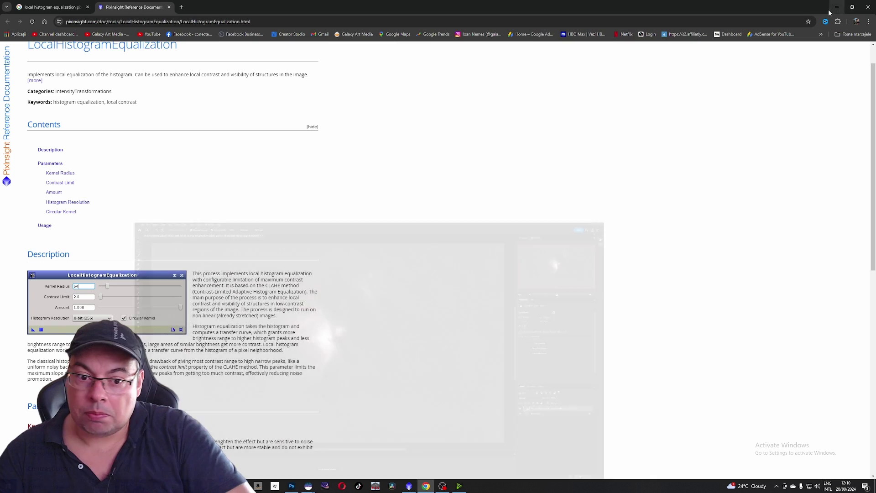
left_click(837, 7)
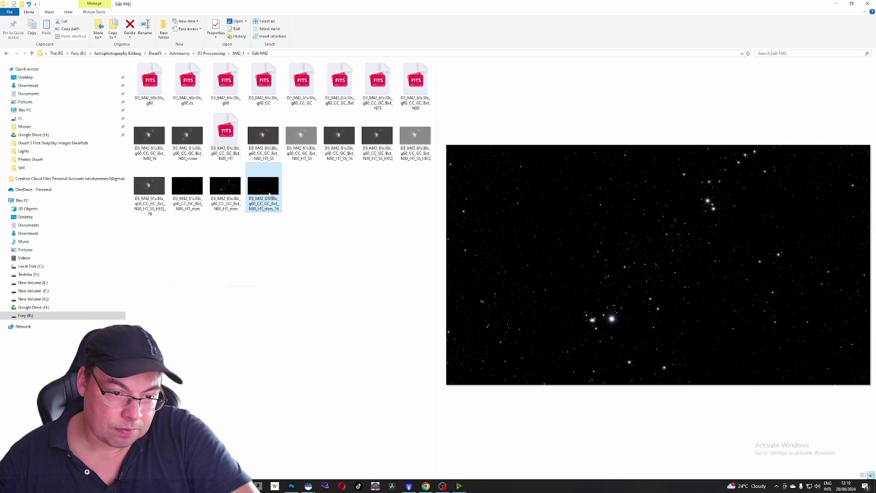
left_click_drag(267, 192, 335, 271)
left_click(737, 327)
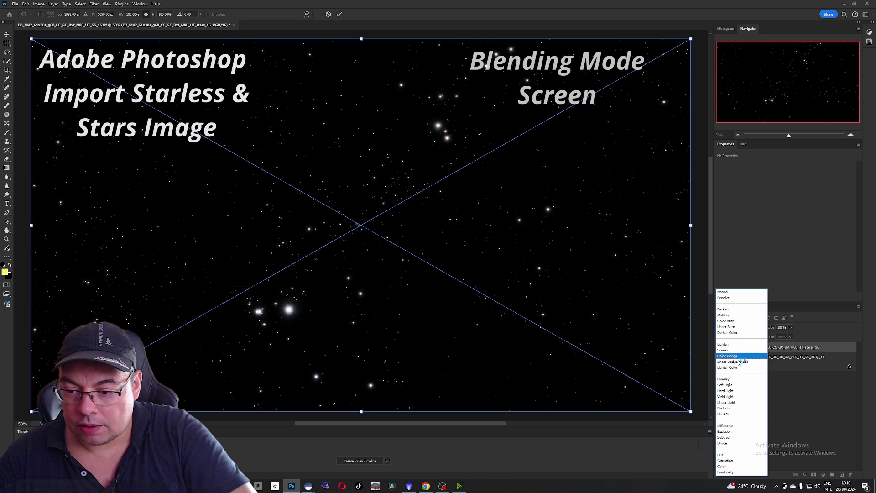
left_click(731, 351)
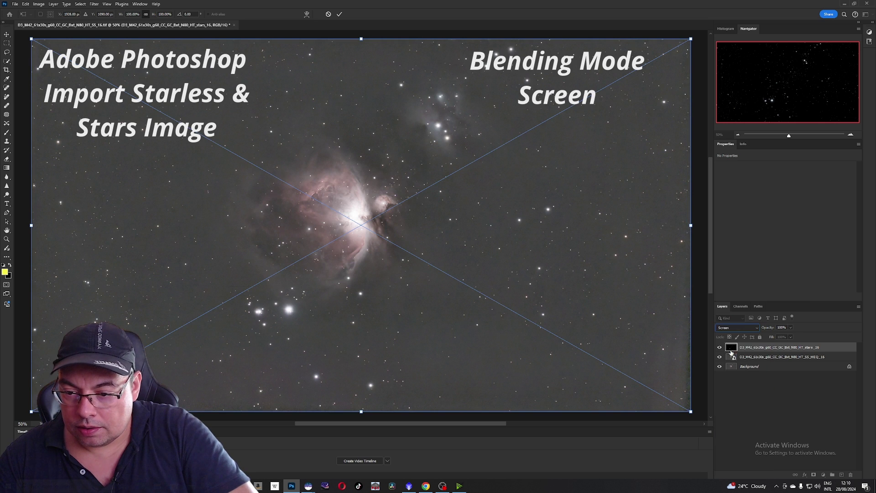
left_click(339, 14)
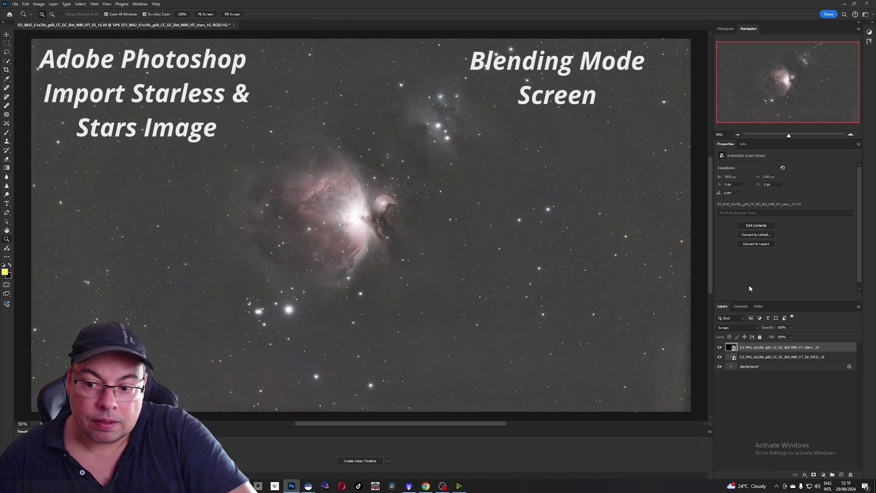